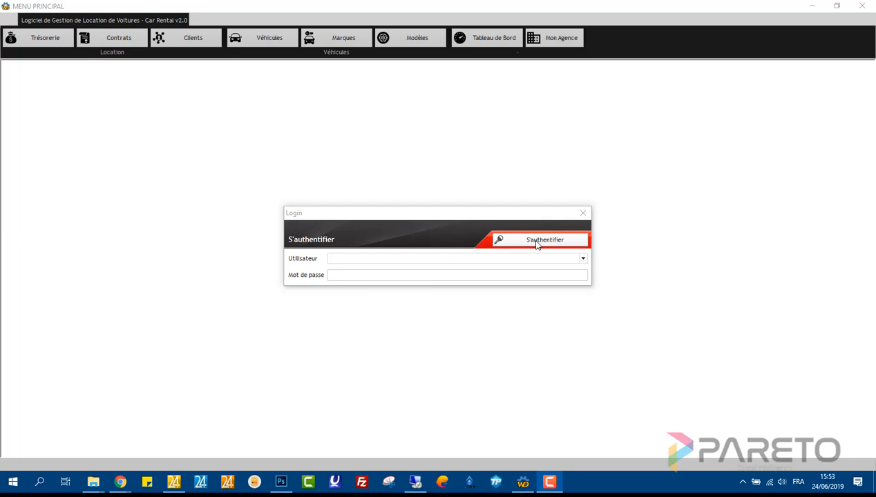
# - Sign in to Car Rental v2.0 as Administrateur with the account password
pyautogui.click(583, 258)
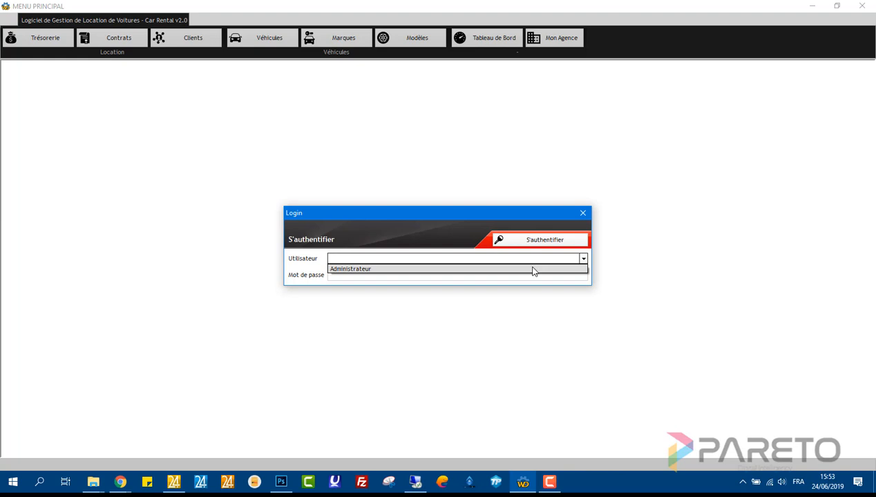
pyautogui.click(532, 270)
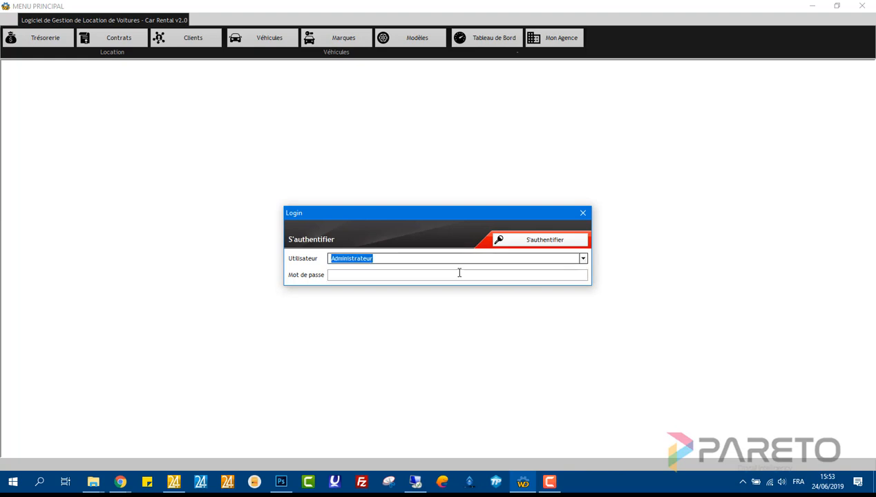
pyautogui.click(458, 274)
pyautogui.write('admin')
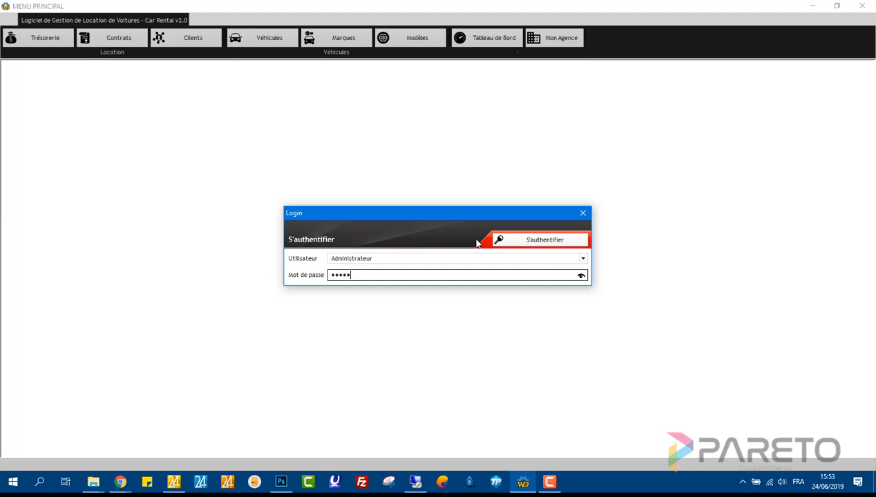
pyautogui.click(534, 242)
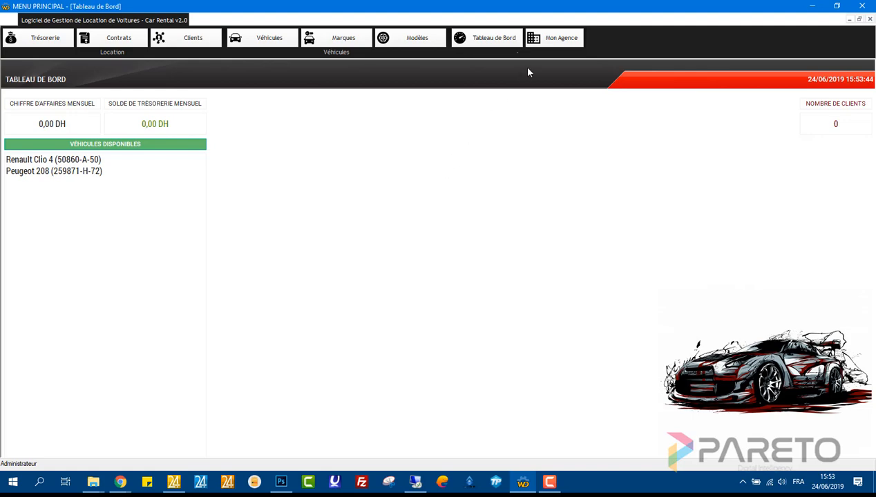
# - Load pareto_car_logo.png as the logo in the Mon Agence profile
pyautogui.click(553, 41)
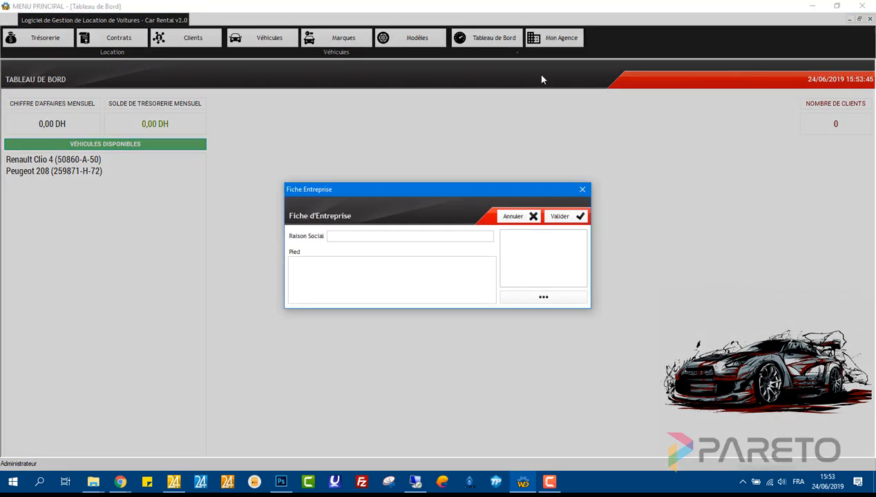
pyautogui.click(543, 298)
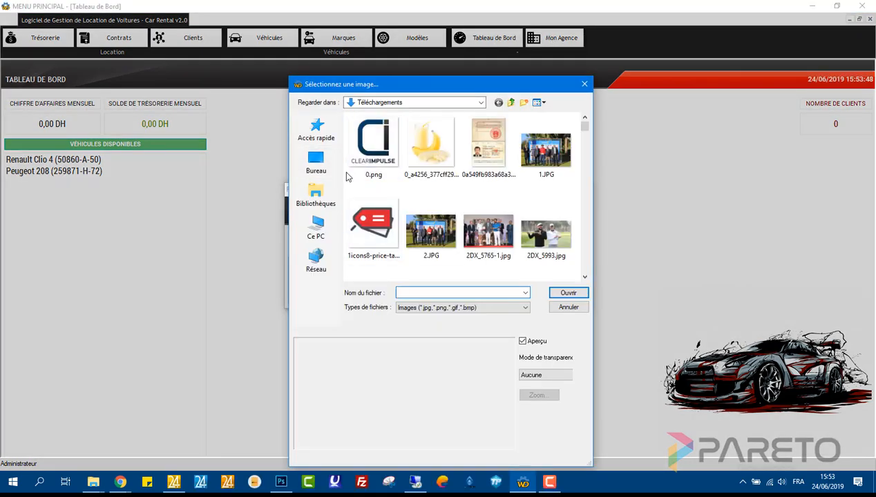
pyautogui.click(462, 222)
pyautogui.write('pare')
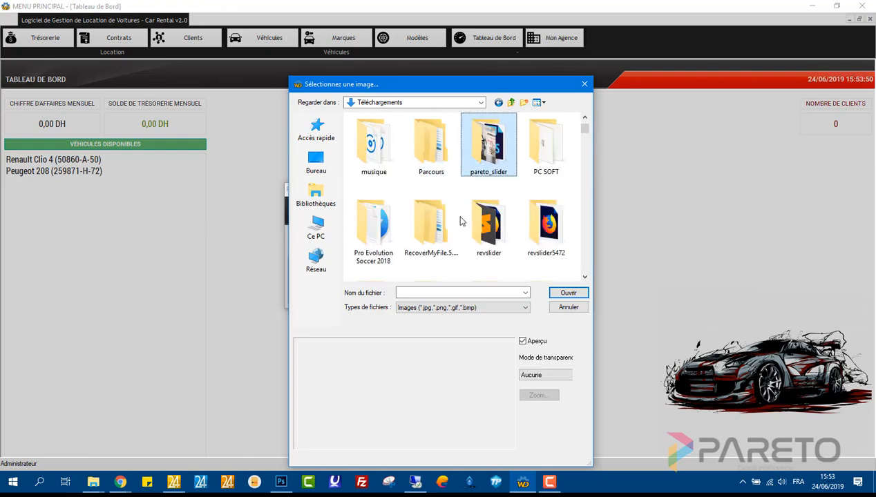
pyautogui.press('Down')
pyautogui.write('pareto_c')
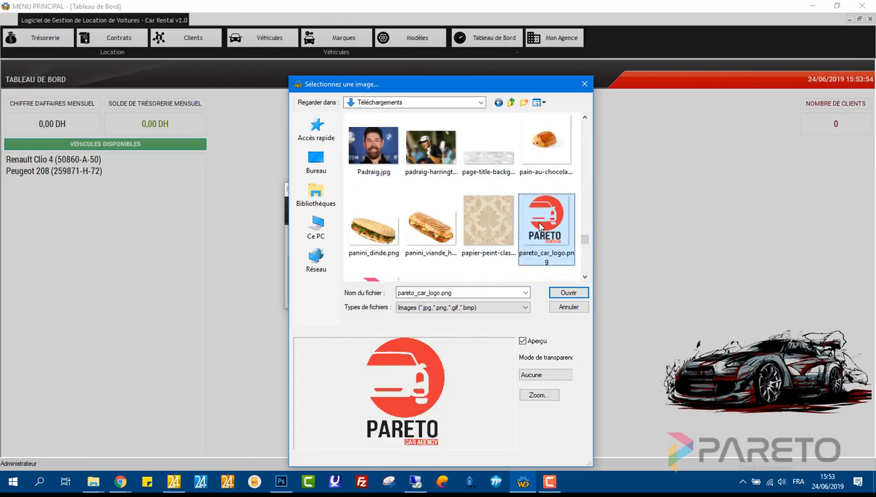
pyautogui.press('Return')
# - Enter PARETO CAR AGENCY as the Raison Social and save the agency profile
pyautogui.click(403, 237)
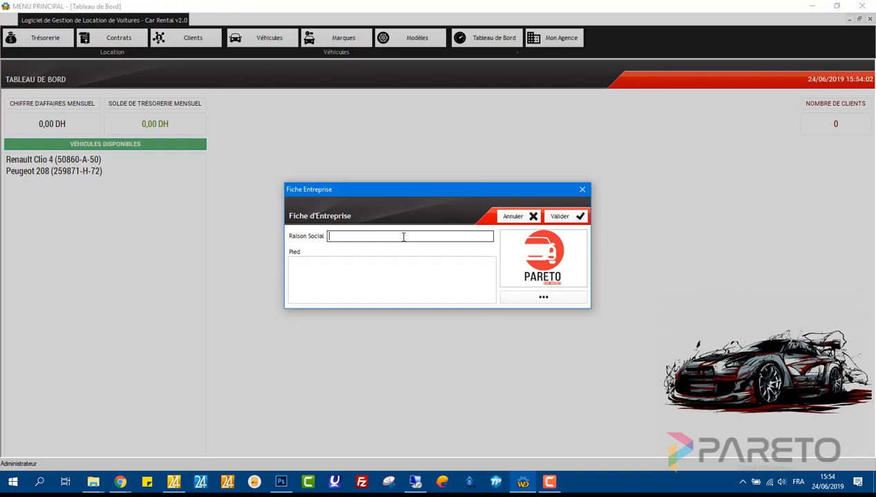
pyautogui.write('PARETO CAR AGENCY')
pyautogui.click(401, 263)
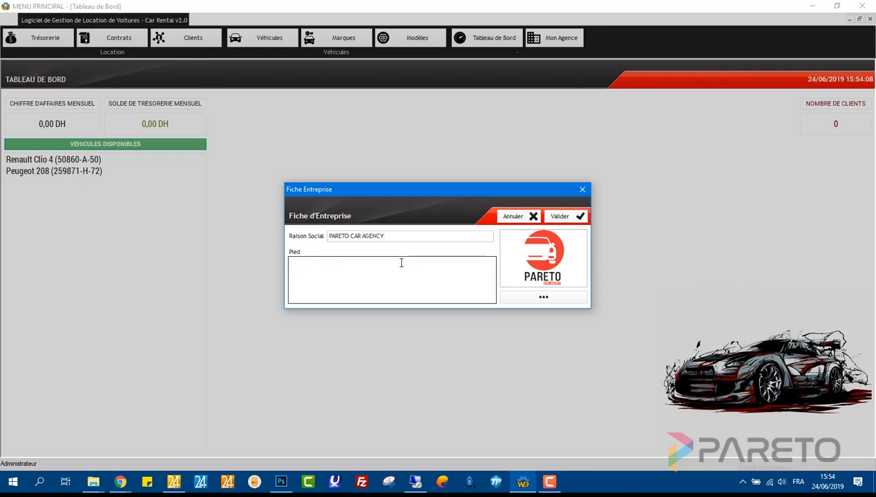
pyautogui.click(583, 218)
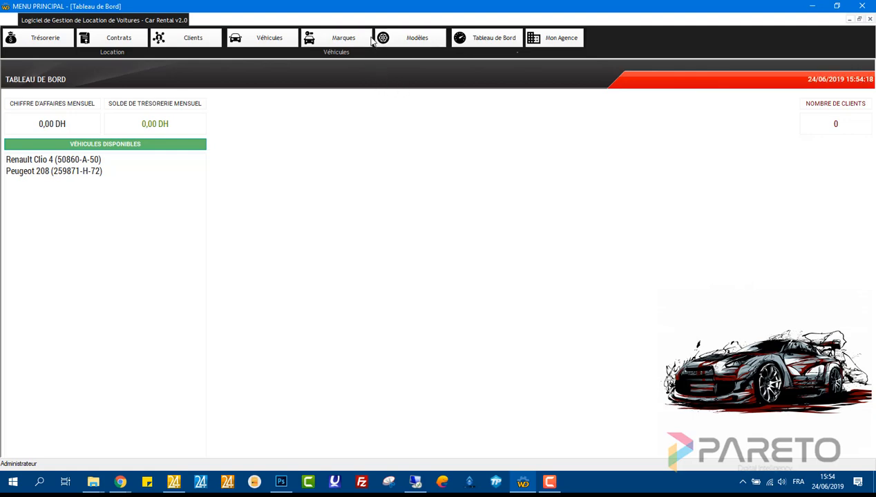
# - Look over the existing car brand and model lists
pyautogui.click(366, 40)
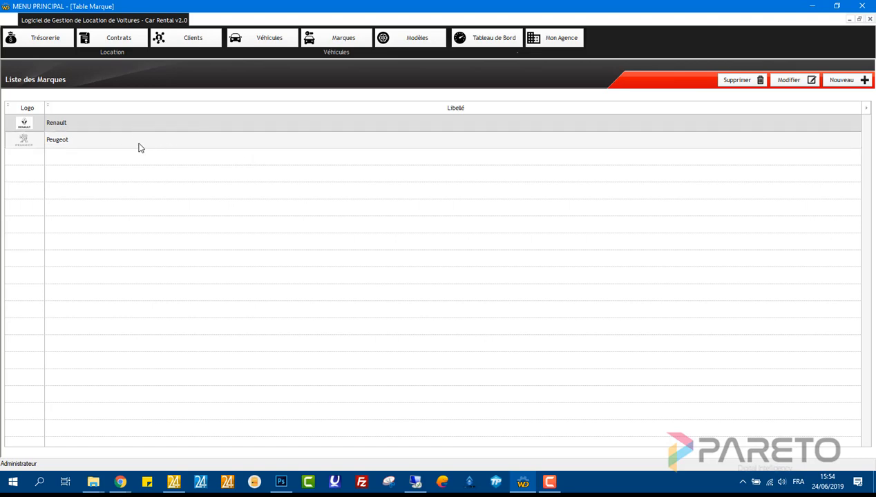
pyautogui.click(869, 19)
pyautogui.click(412, 40)
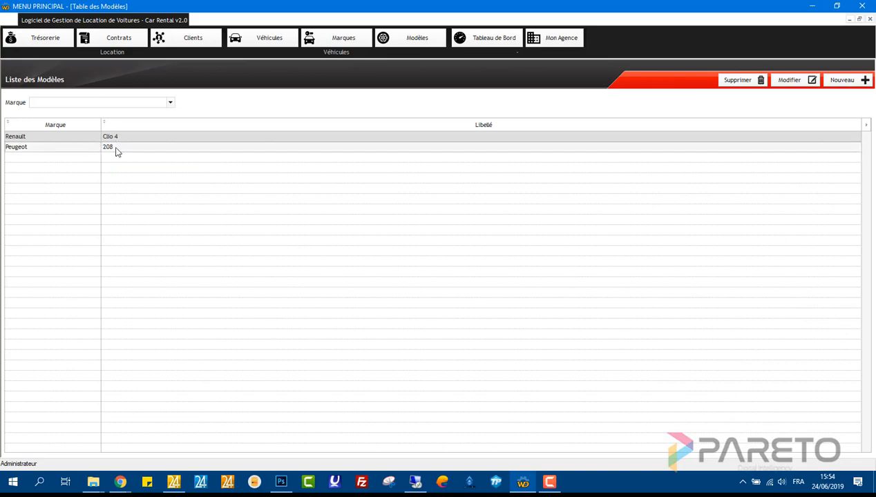
pyautogui.click(870, 19)
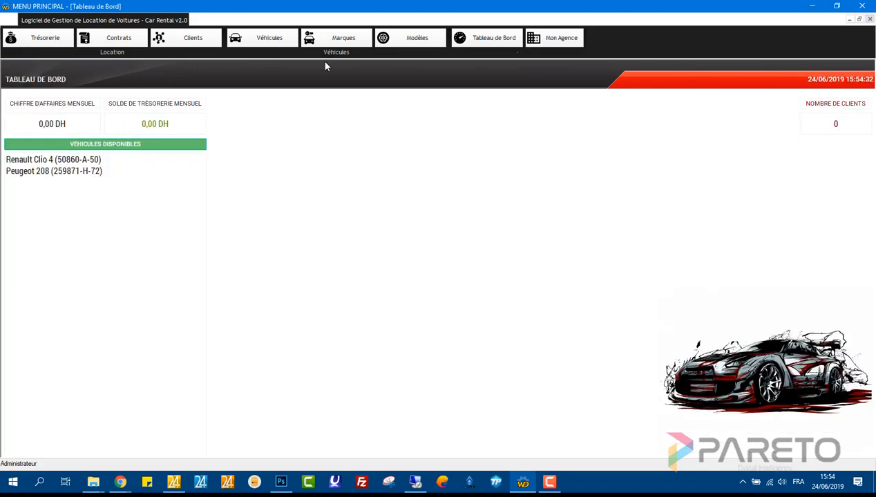
# - Start a new brand record named Kia
pyautogui.click(313, 43)
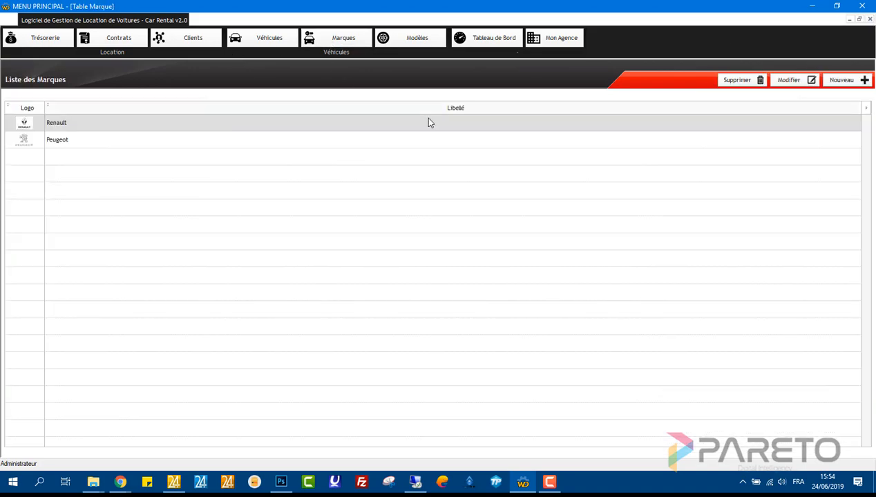
pyautogui.click(828, 83)
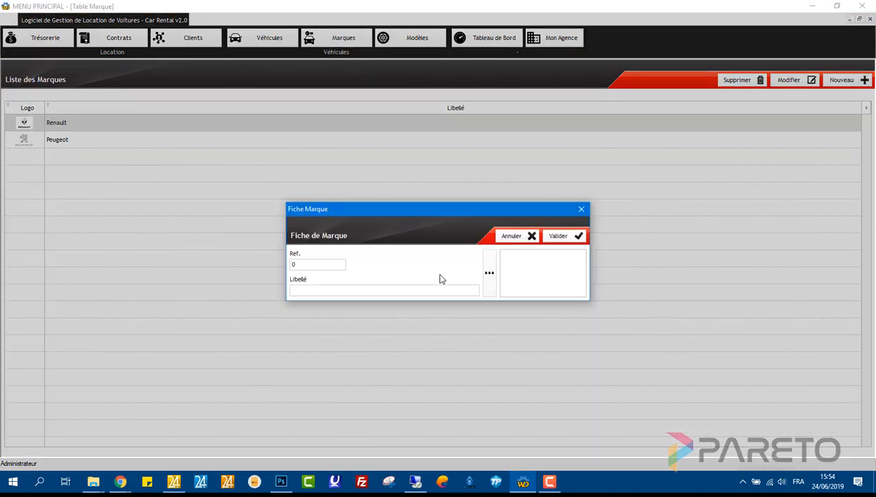
pyautogui.click(417, 289)
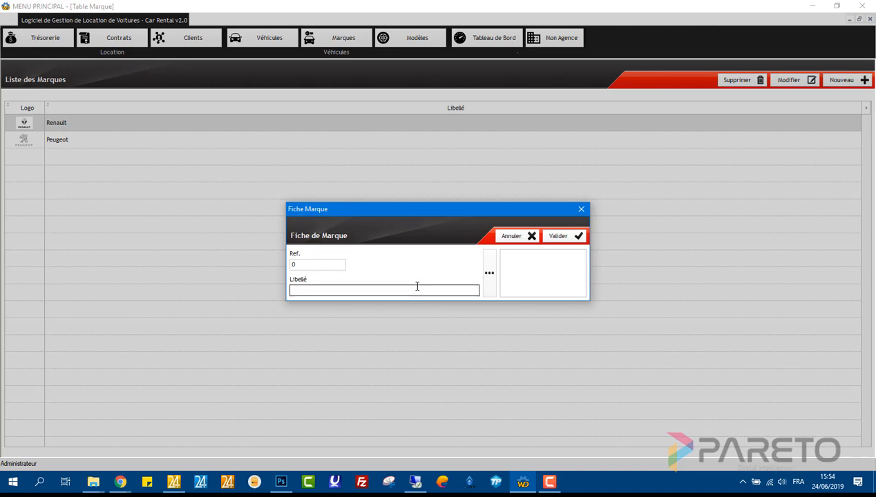
pyautogui.write('H')
pyautogui.press('BackSpace')
pyautogui.write('Kia')
pyautogui.hotkey('alt', 'Tab')
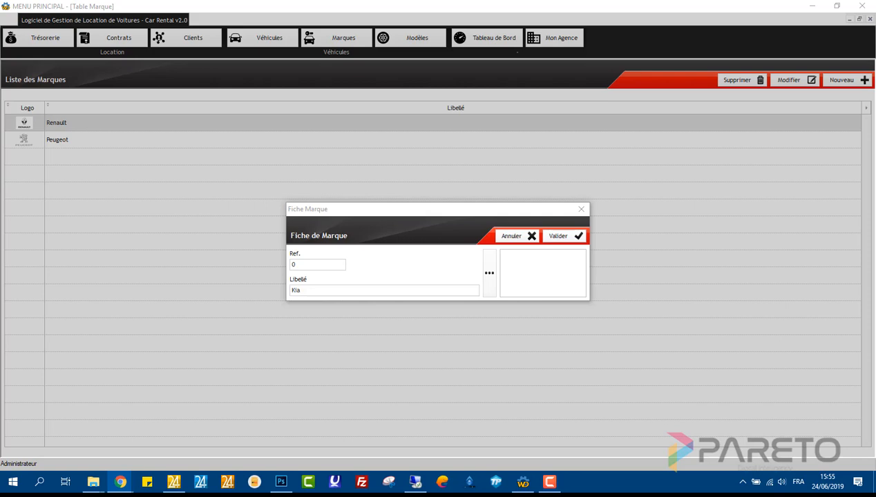
# - Set 5398.jpg as the Kia logo, save the brand and close the brand list
pyautogui.click(489, 274)
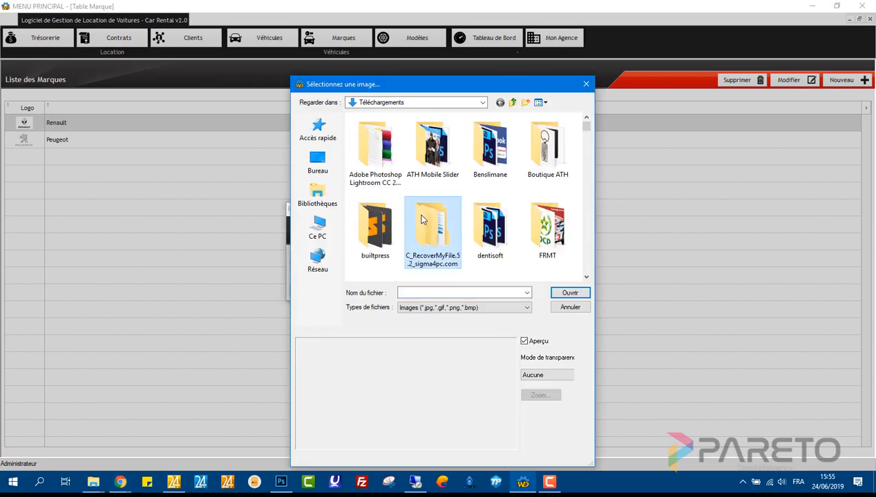
pyautogui.press('5')
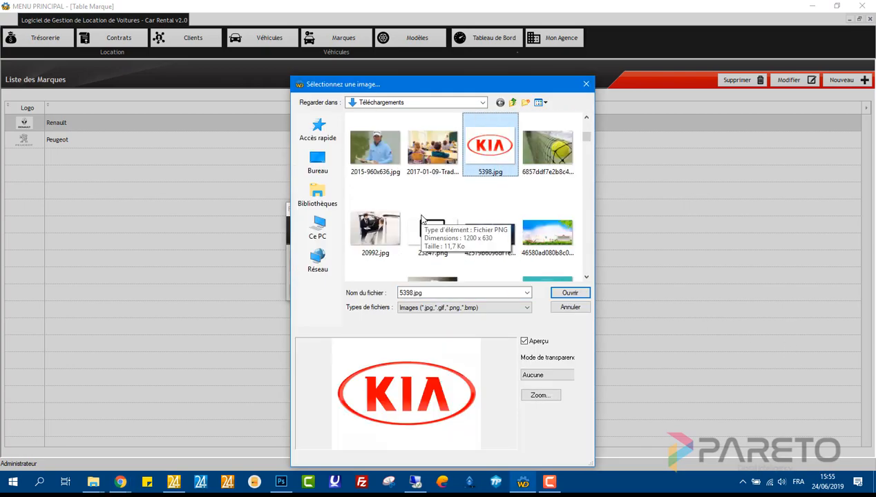
pyautogui.press('Return')
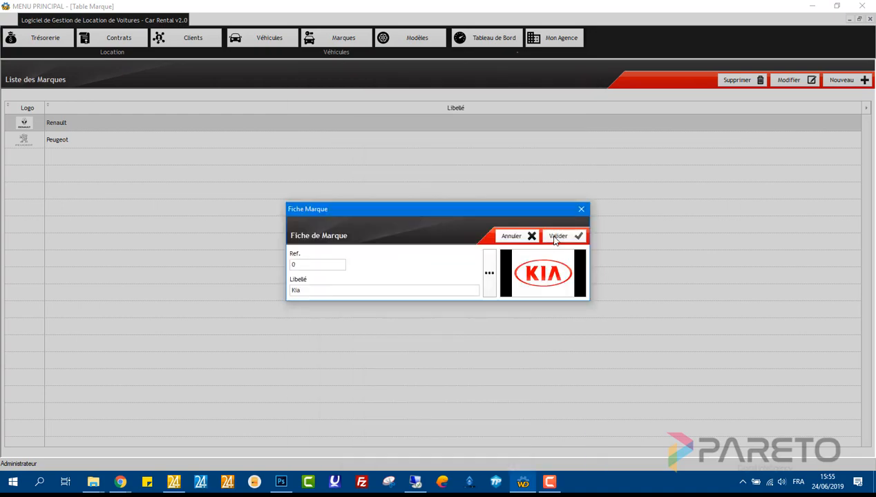
pyautogui.click(555, 239)
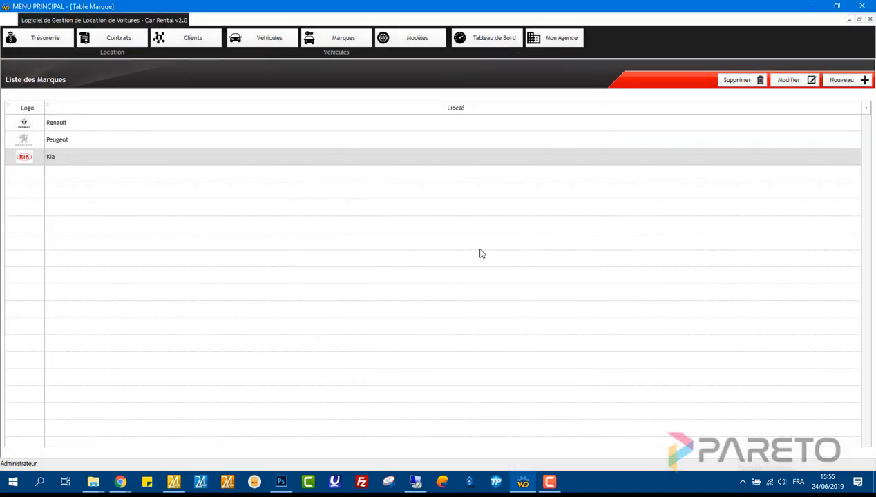
pyautogui.click(869, 19)
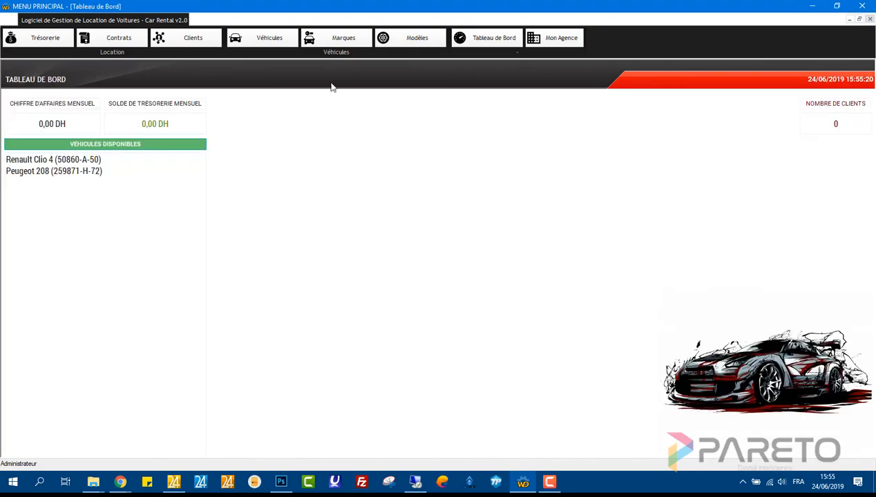
# - Add a model named Picanto under the Kia brand, then go to the vehicle list
pyautogui.click(400, 44)
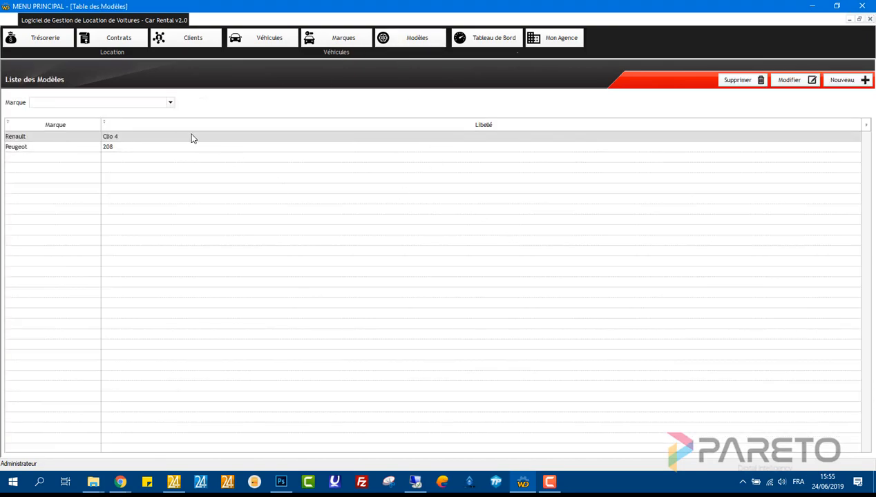
pyautogui.click(853, 81)
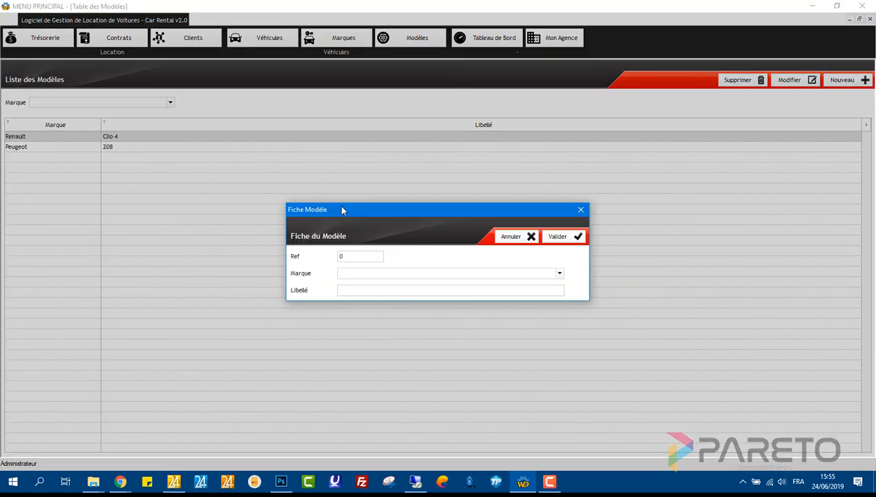
pyautogui.click(415, 274)
pyautogui.click(360, 286)
pyautogui.click(356, 290)
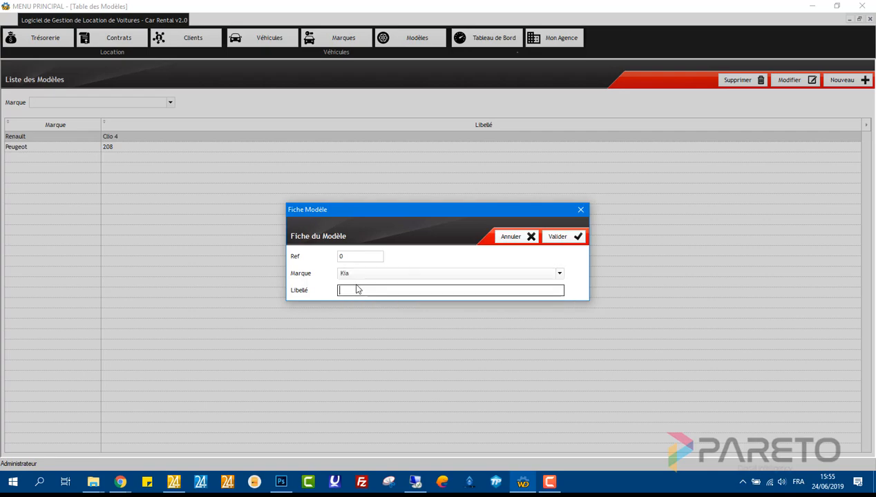
pyautogui.write('Picanto')
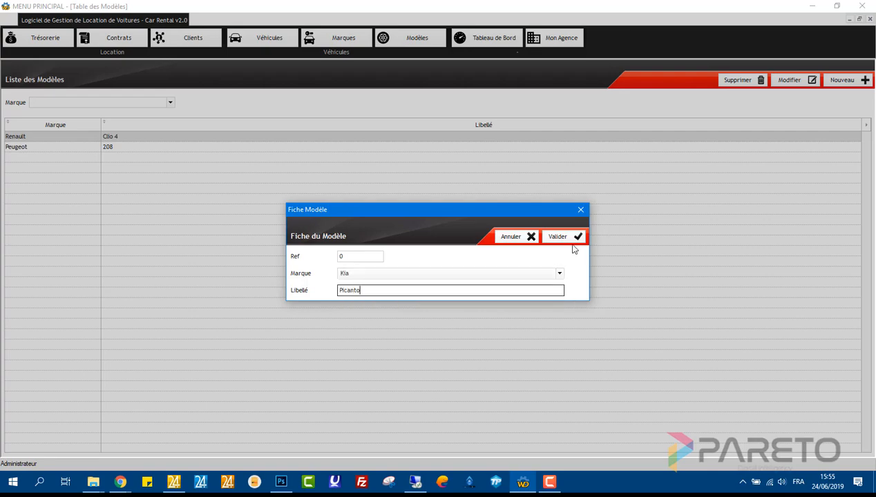
pyautogui.click(565, 239)
pyautogui.click(869, 20)
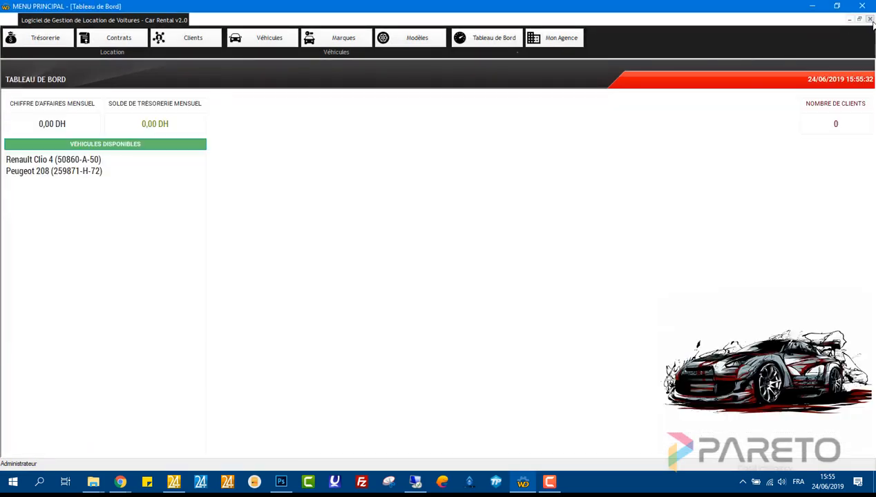
pyautogui.click(257, 40)
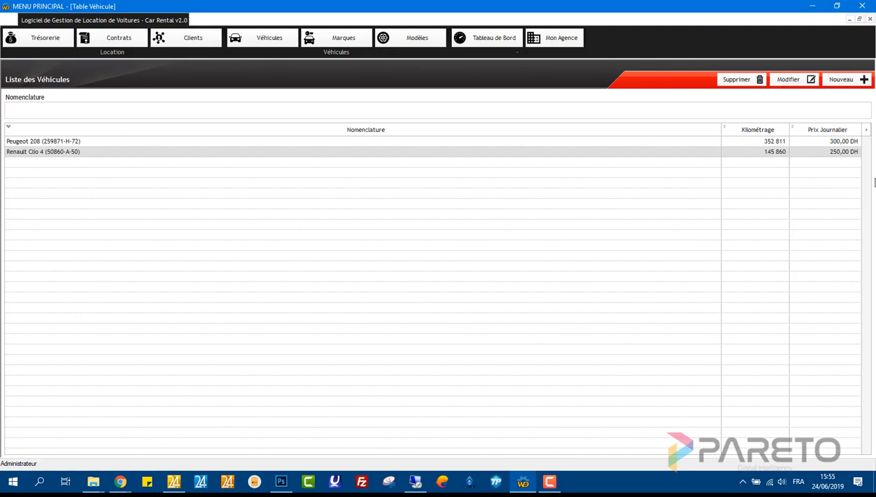
pyautogui.click(834, 83)
pyautogui.click(344, 250)
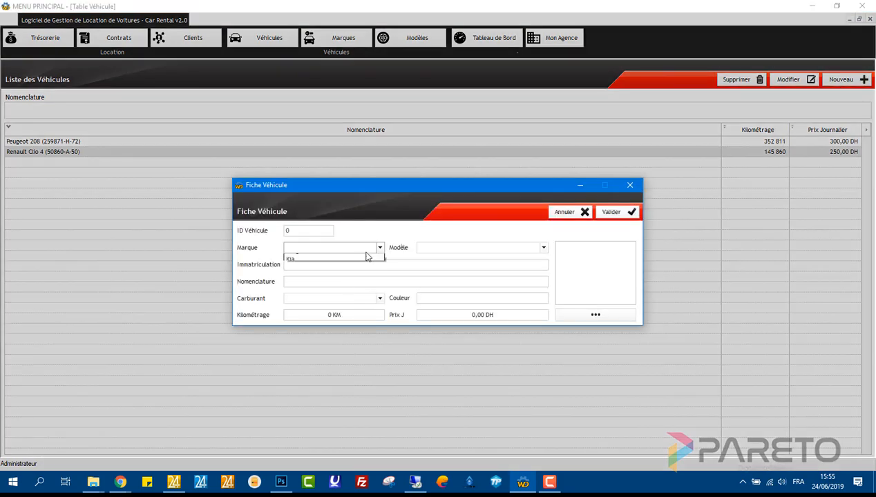
pyautogui.click(334, 276)
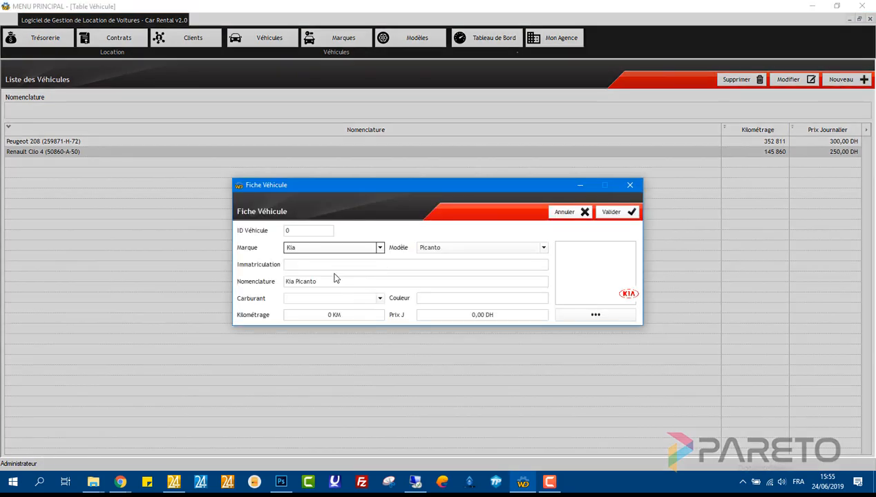
pyautogui.click(435, 250)
pyautogui.click(391, 264)
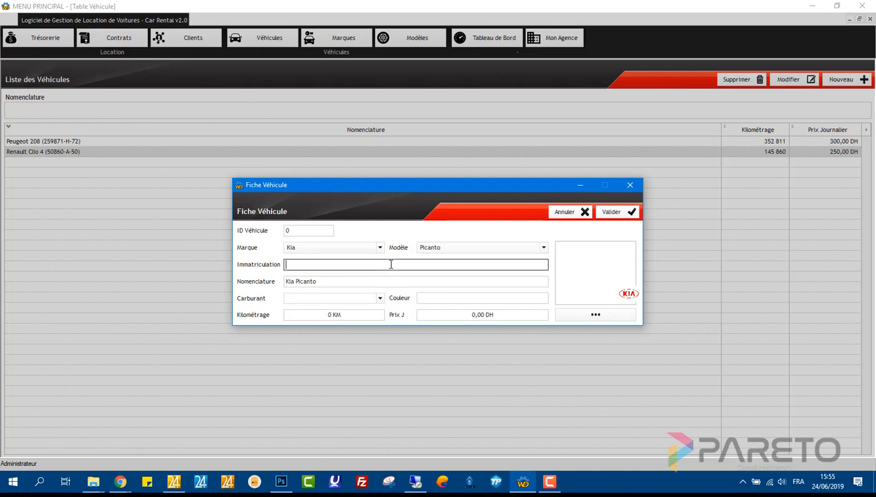
pyautogui.write('2545875-B-6')
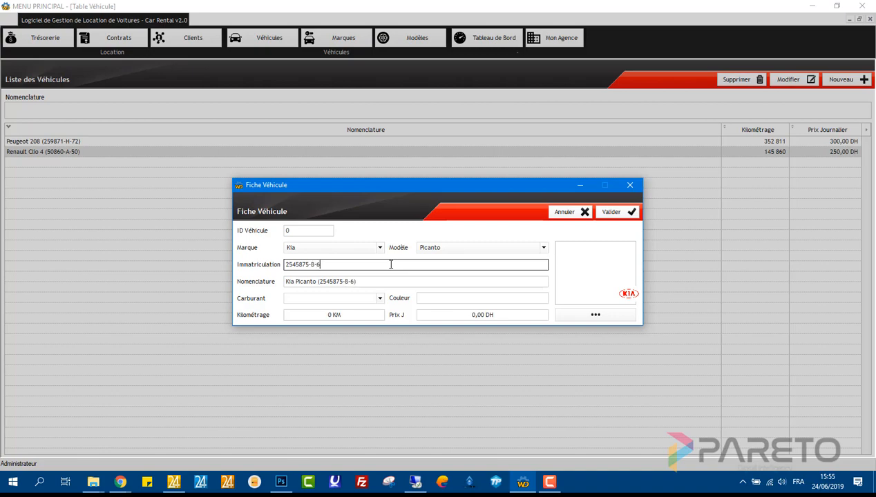
# - Set fuel to Diesel, colour Noir, mileage 128598 and daily price 250
pyautogui.click(379, 299)
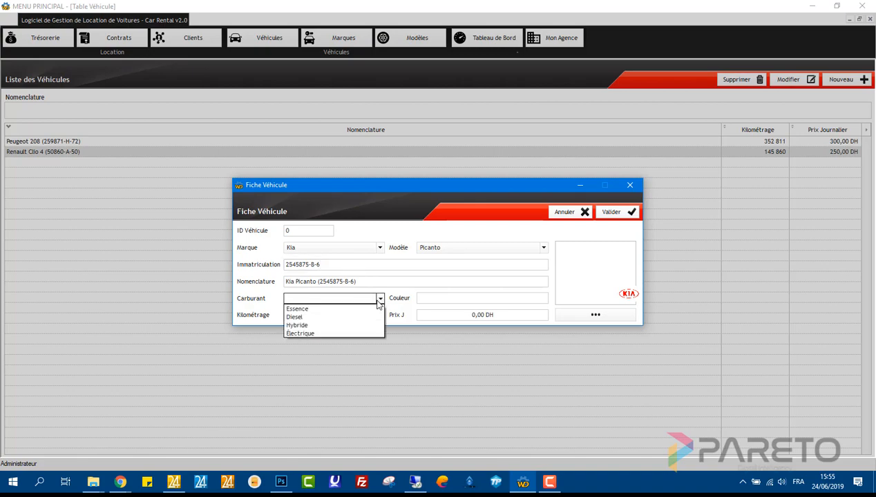
pyautogui.click(365, 315)
pyautogui.click(467, 301)
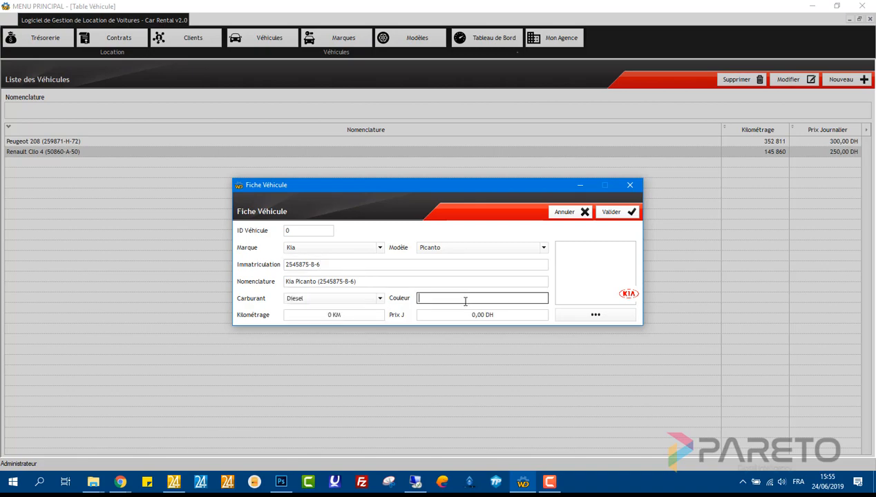
pyautogui.write('Noir')
pyautogui.click(377, 315)
pyautogui.write('128598')
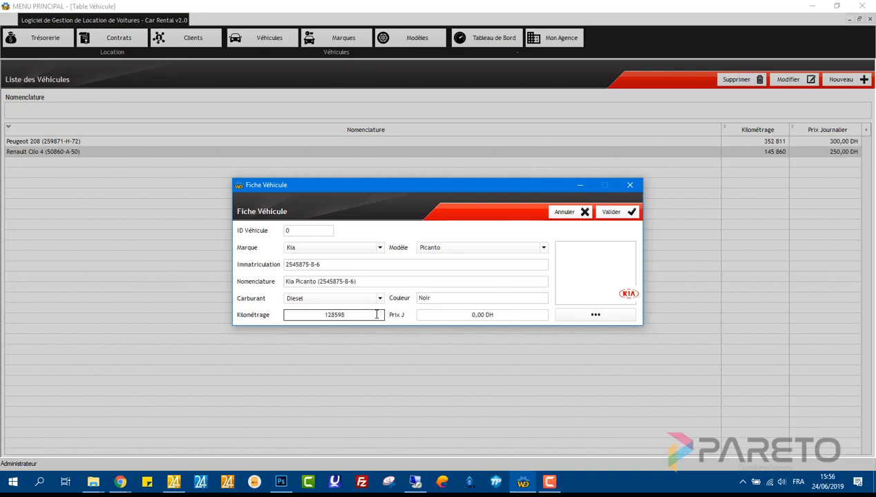
pyautogui.click(470, 317)
pyautogui.write('250')
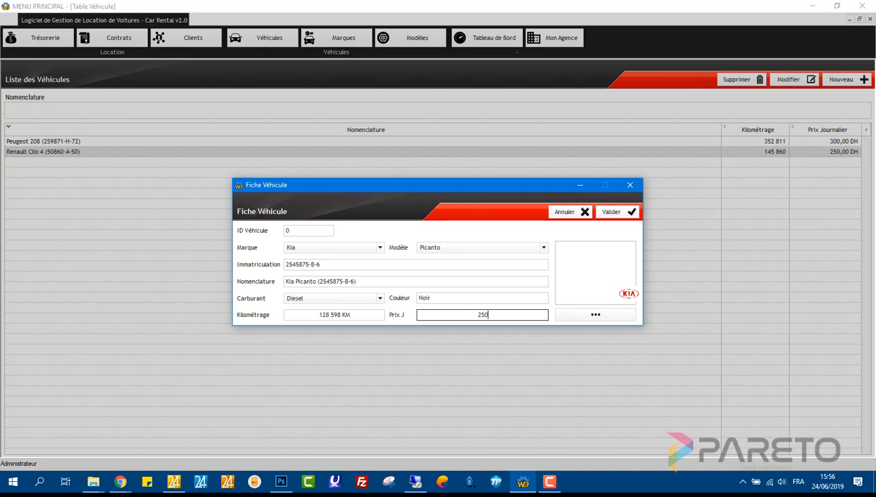
pyautogui.hotkey('alt', 'Tab')
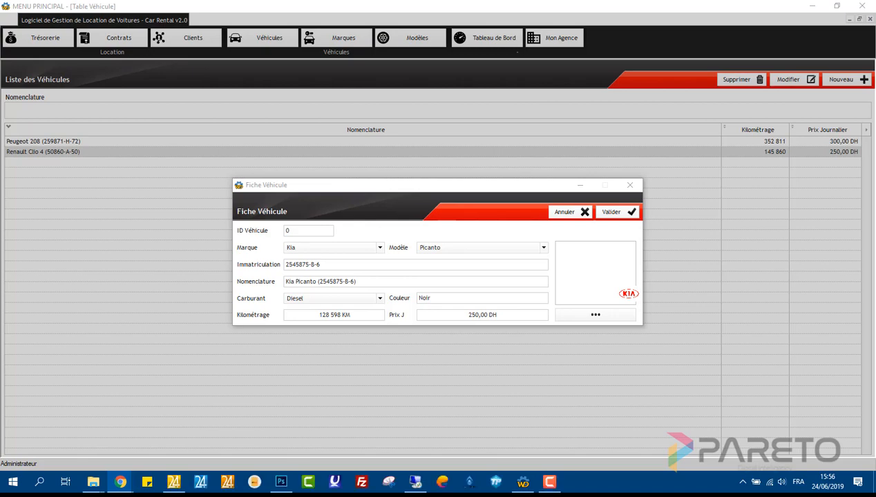
# - Attach the Kia Picanto photo, save the vehicle and close the vehicle list
pyautogui.click(593, 315)
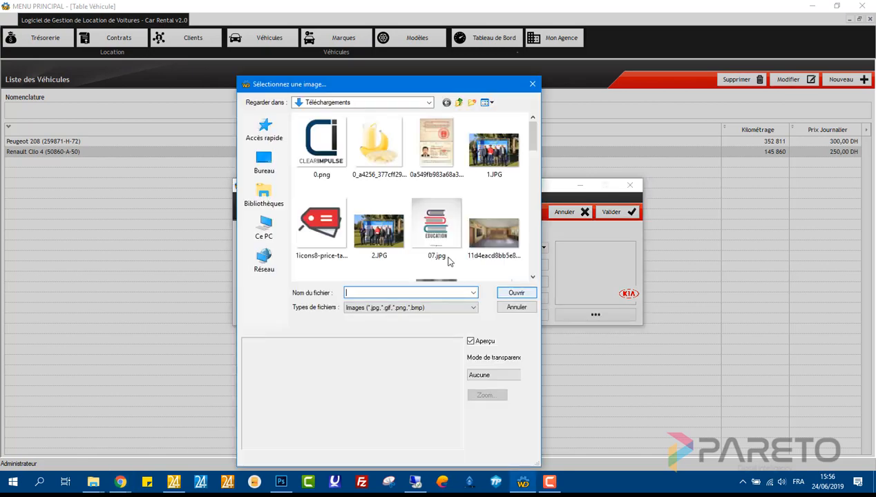
pyautogui.click(395, 219)
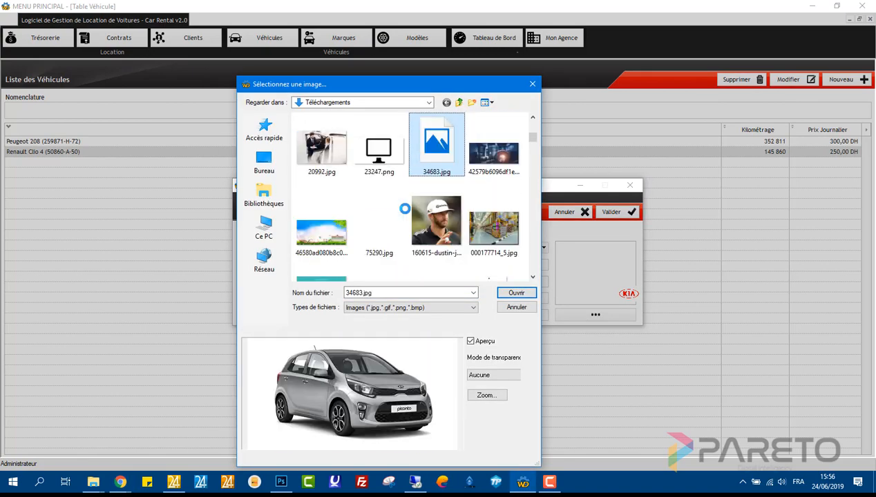
pyautogui.doubleClick(434, 168)
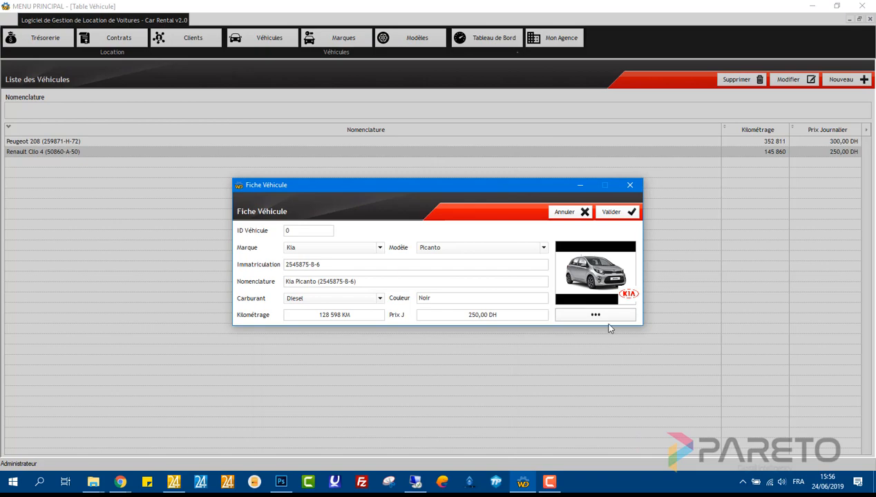
pyautogui.click(612, 212)
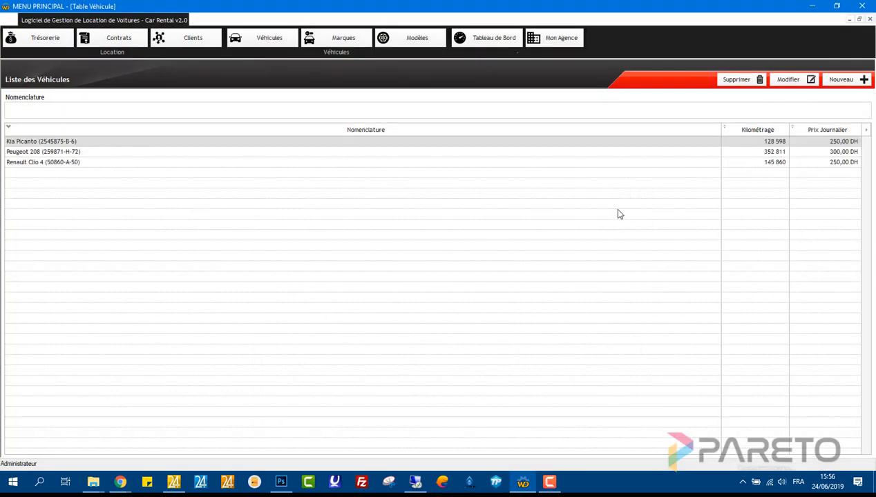
pyautogui.click(869, 19)
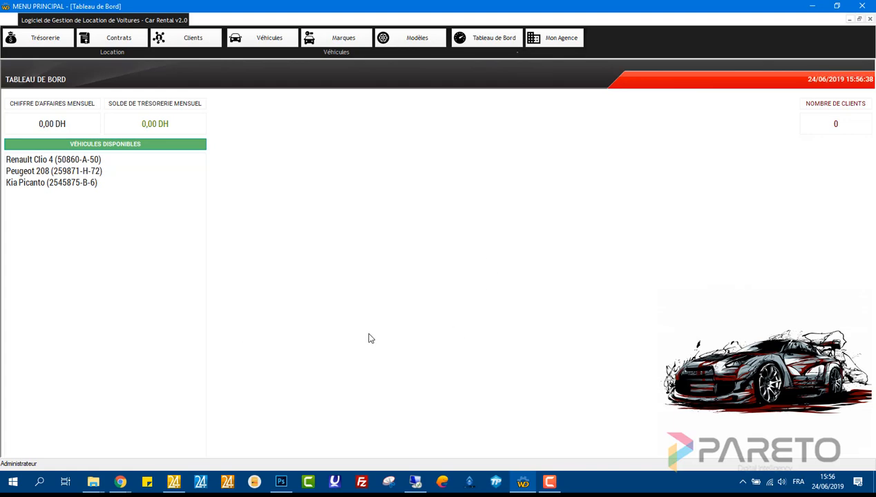
# - Start a new client and enter the client's full name in French and Arabic
pyautogui.click(172, 38)
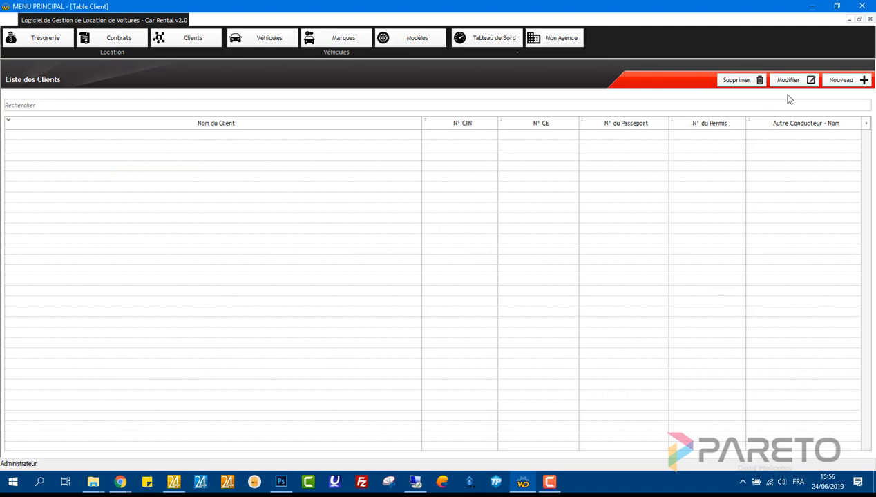
pyautogui.click(841, 80)
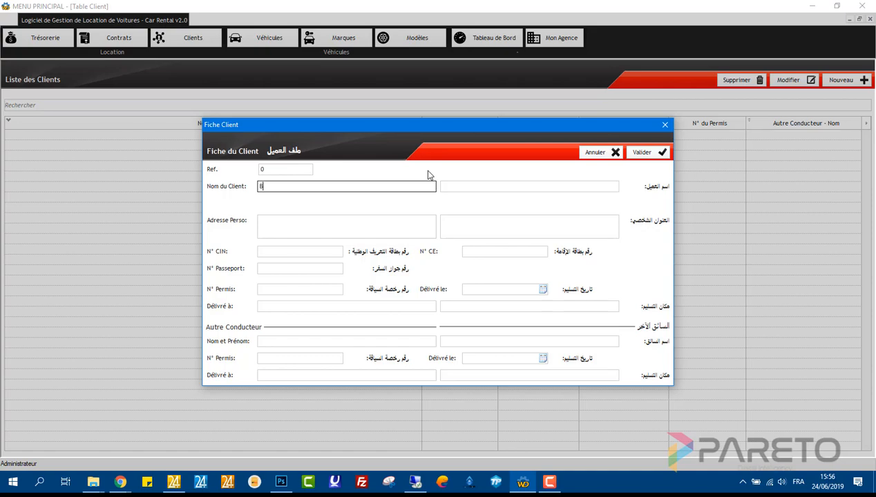
pyautogui.press('Tab')
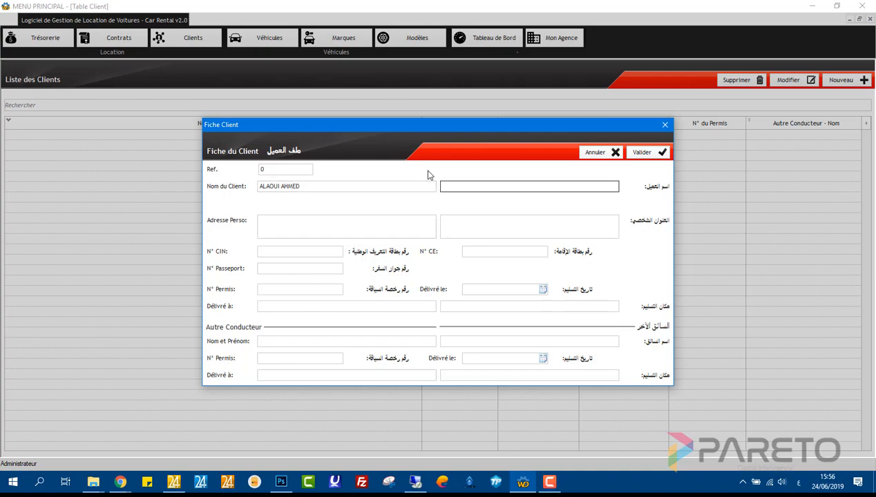
pyautogui.press('Tab')
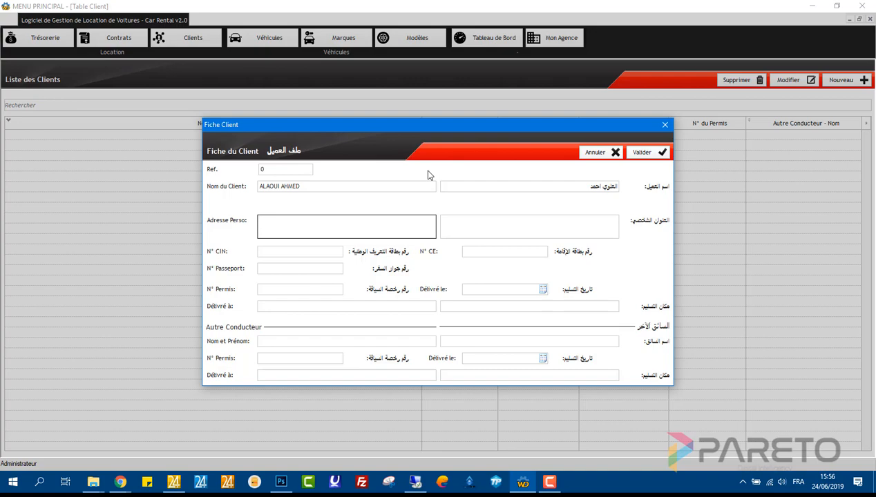
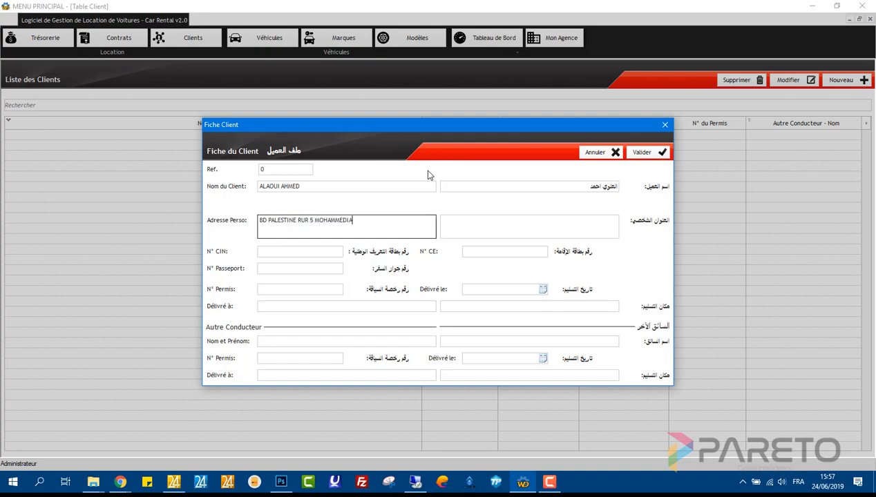
# - Enter the client's personal address in French and Arabic and the national ID (CIN) number
pyautogui.press('Tab')
pyautogui.hotkey('alt', 'shift')
pyautogui.write('شارع')
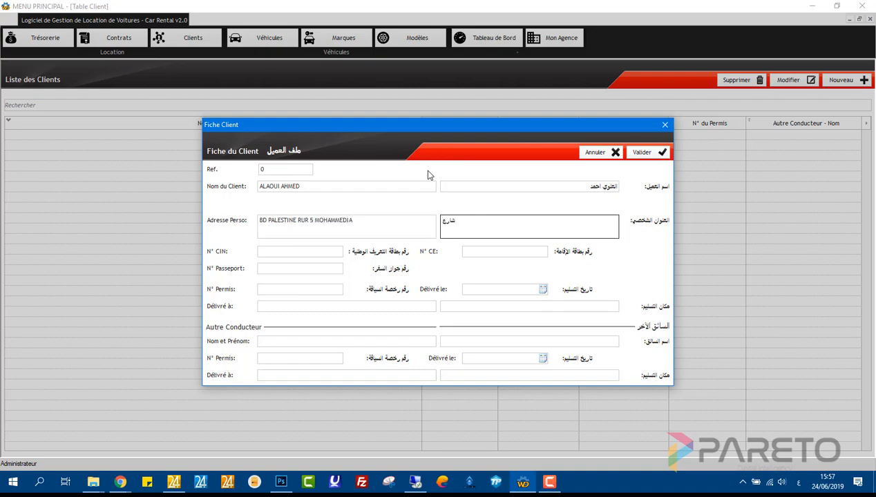
pyautogui.write(' ق')
pyautogui.write('لسطي')
pyautogui.write('ن')
pyautogui.press('BackSpace')
pyautogui.press('BackSpace')
pyautogui.press('BackSpace')
pyautogui.press('BackSpace')
pyautogui.press('BackSpace')
pyautogui.press('BackSpace')
pyautogui.press('BackSpace')
pyautogui.press('Tab')
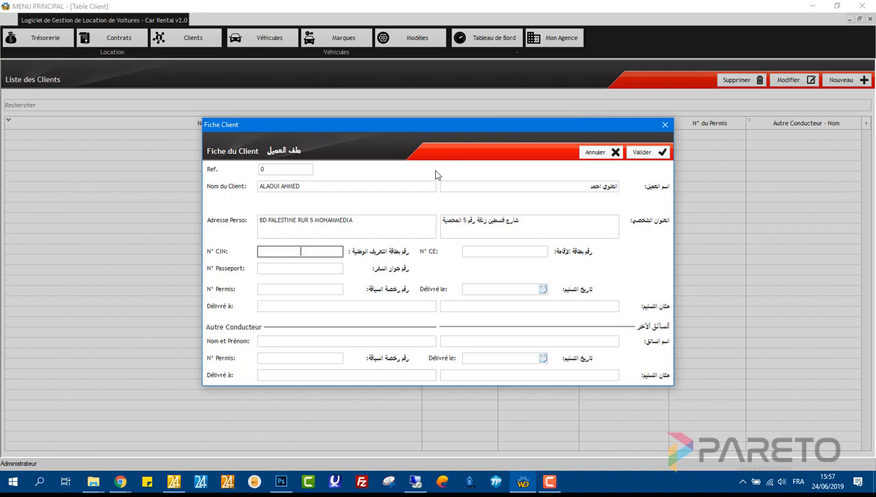
pyautogui.press('Tab')
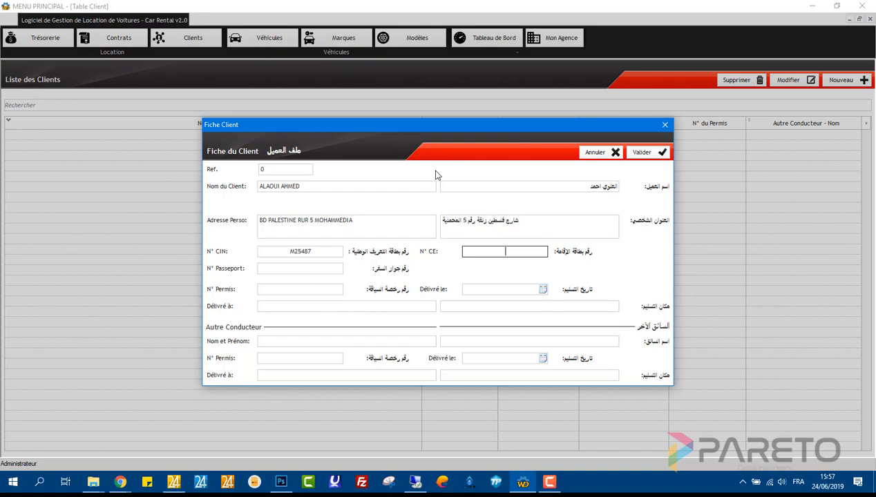
# - Enter the client's driving licence number with issue date 02/07/2005
pyautogui.click(324, 268)
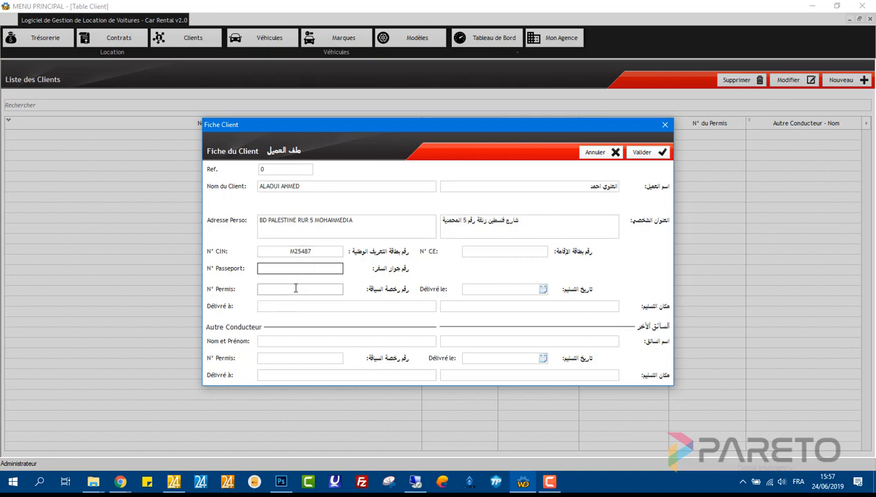
pyautogui.click(296, 289)
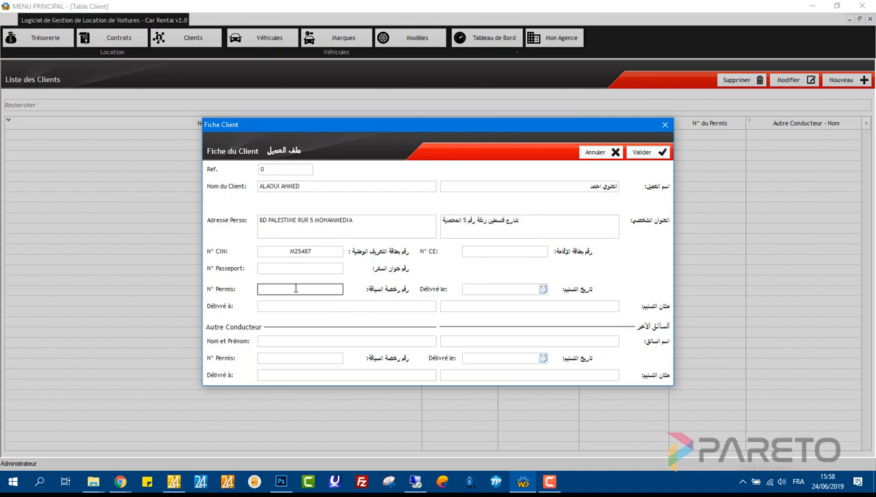
pyautogui.click(476, 289)
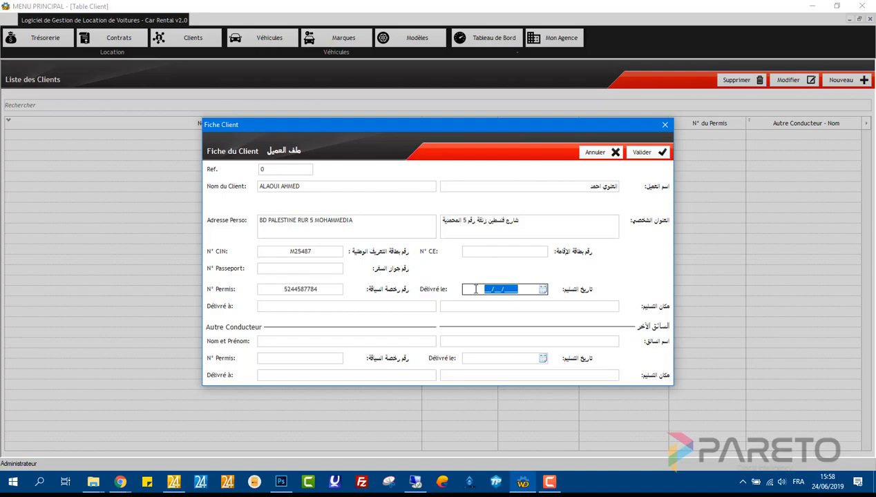
pyautogui.write('02/07/2005')
# - Set the licence place of issue to CASABLANCA plus its Arabic version and save the client
pyautogui.click(391, 305)
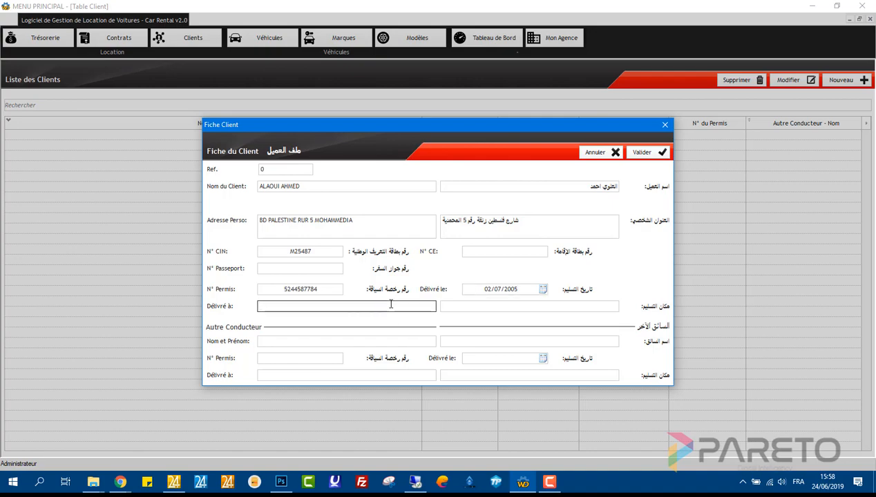
pyautogui.write('CASABLANCA')
pyautogui.press('Tab')
pyautogui.write('الدار')
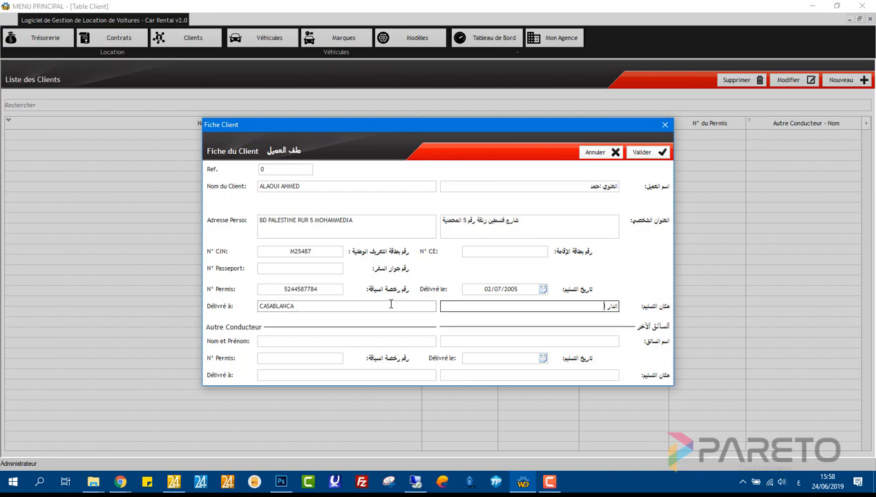
pyautogui.write(' البيضاء')
pyautogui.click(314, 340)
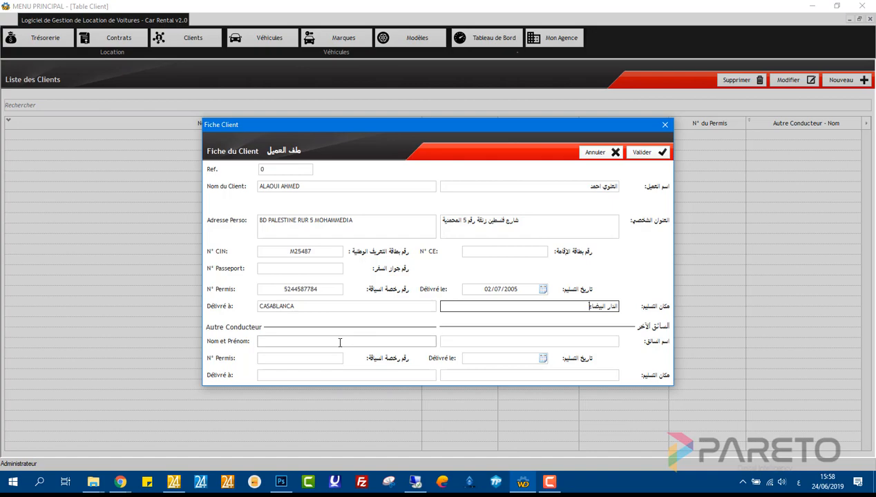
pyautogui.click(340, 343)
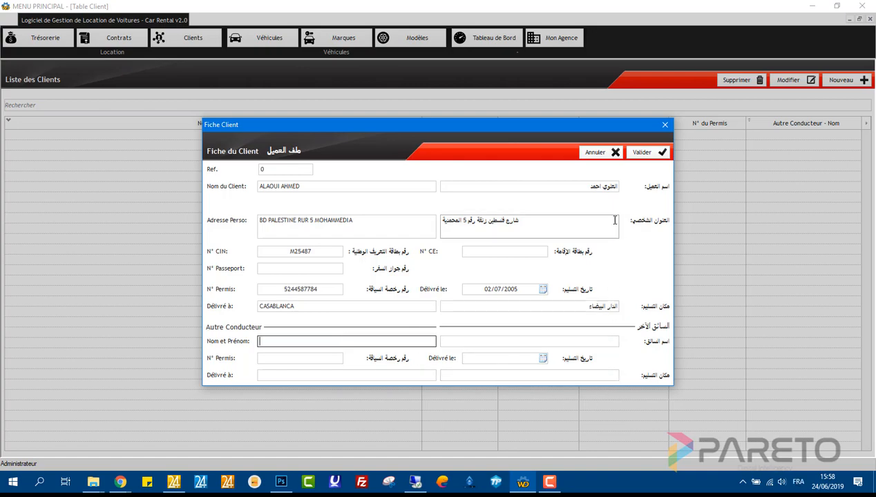
pyautogui.click(634, 154)
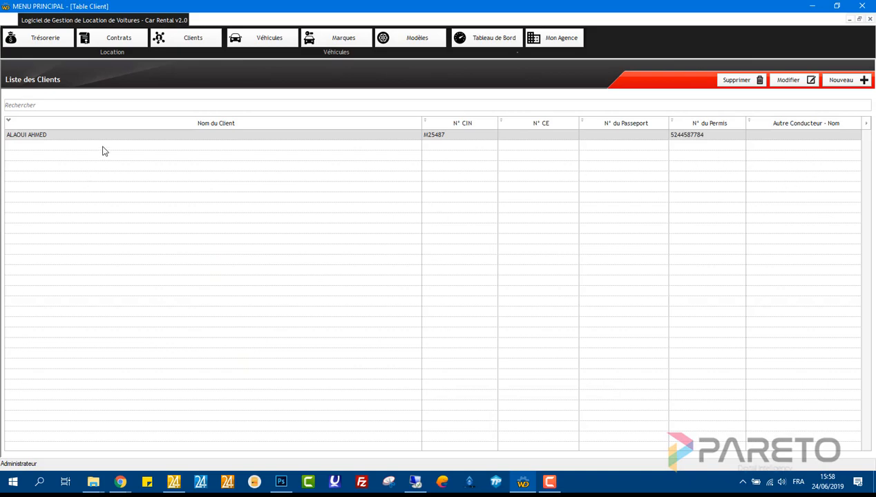
# - Try a few searches in the clients list, clear the search, then close it and go to Contrats
pyautogui.click(109, 108)
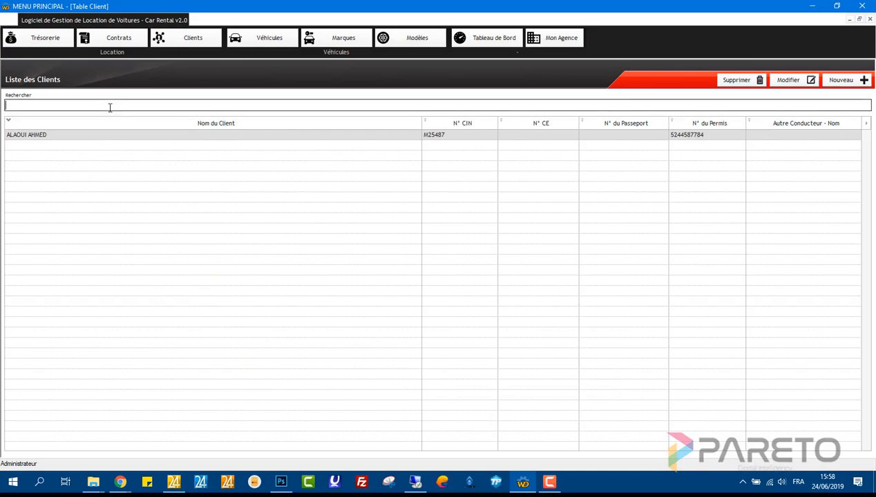
pyautogui.write('te')
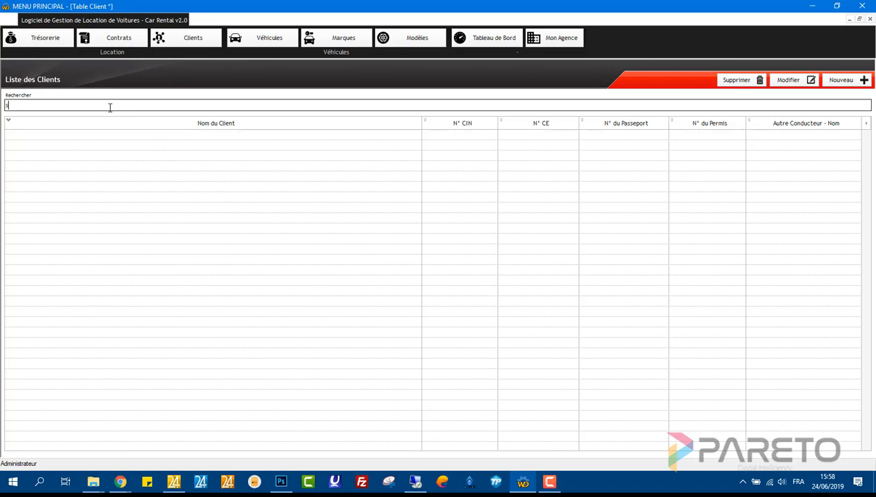
pyautogui.press('BackSpace')
pyautogui.press('BackSpace')
pyautogui.write('ah')
pyautogui.press('BackSpace')
pyautogui.press('BackSpace')
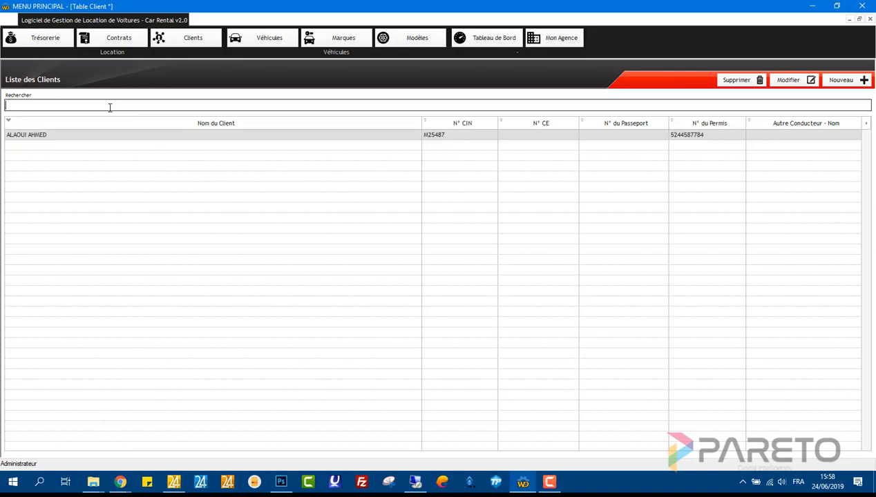
pyautogui.write('cn')
pyautogui.press('BackSpace')
pyautogui.press('BackSpace')
pyautogui.click(870, 20)
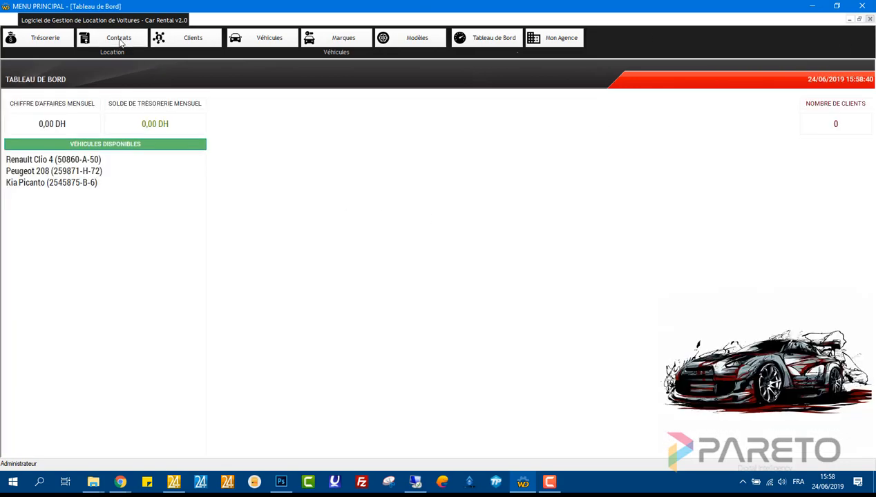
pyautogui.click(118, 40)
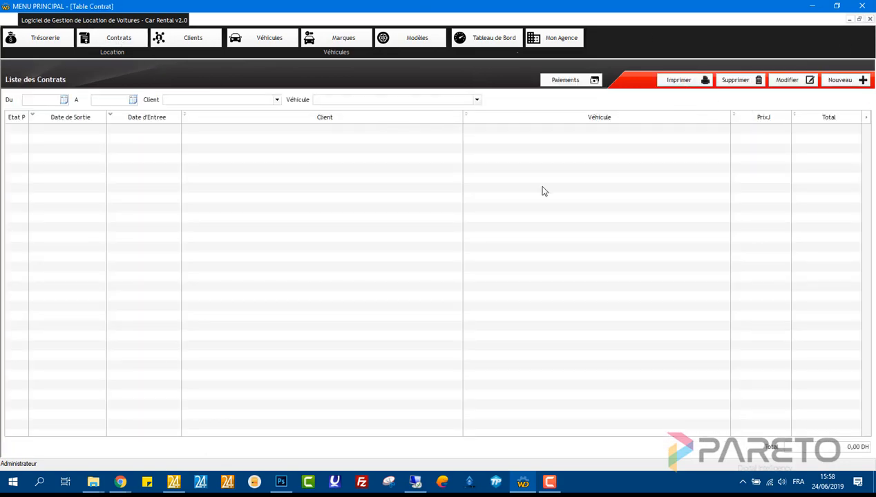
# - Create a contract with return date 01/07/2019 16:00:00 for the client renting the Kia Picanto
pyautogui.click(857, 84)
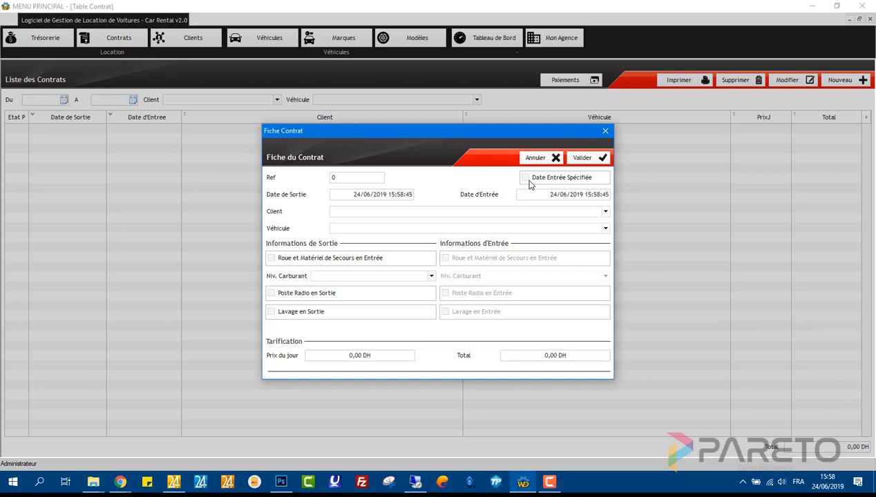
pyautogui.click(529, 181)
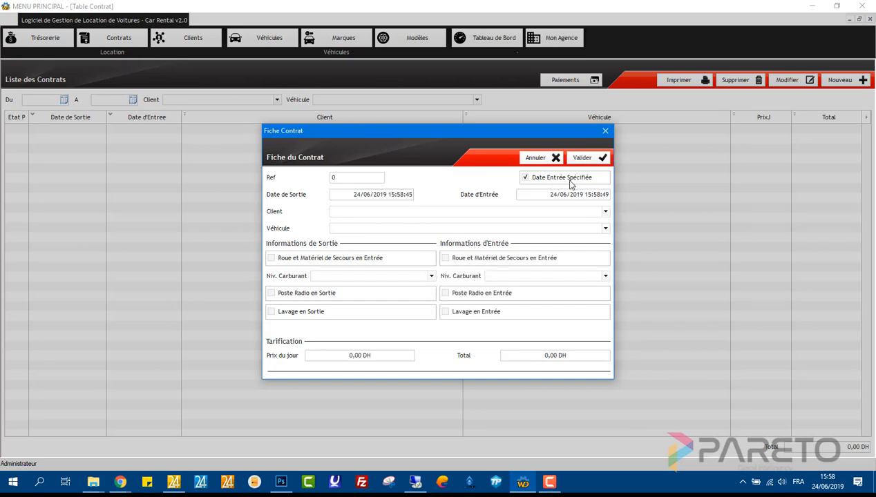
pyautogui.click(545, 198)
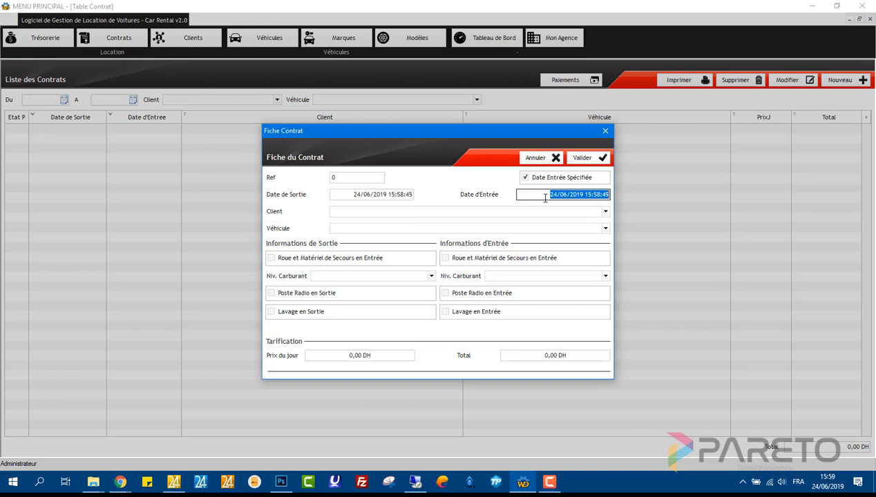
pyautogui.write('01/07/20')
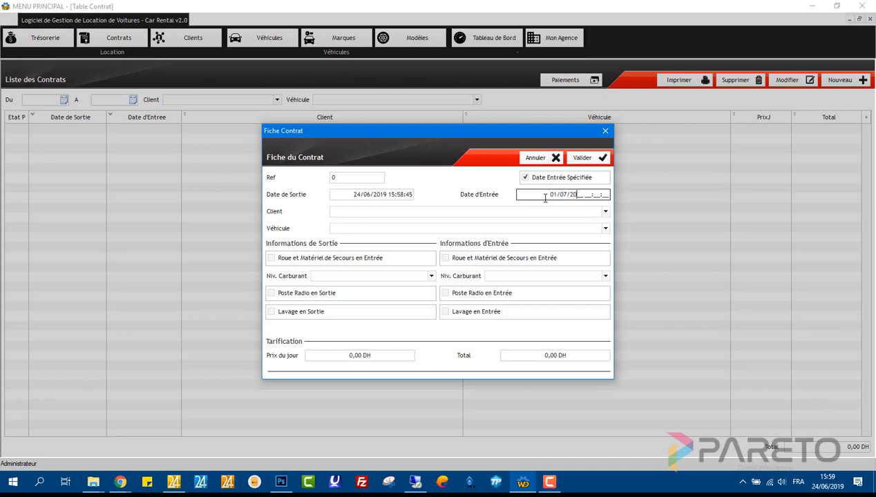
pyautogui.write('19 16:00:00')
pyautogui.click(559, 212)
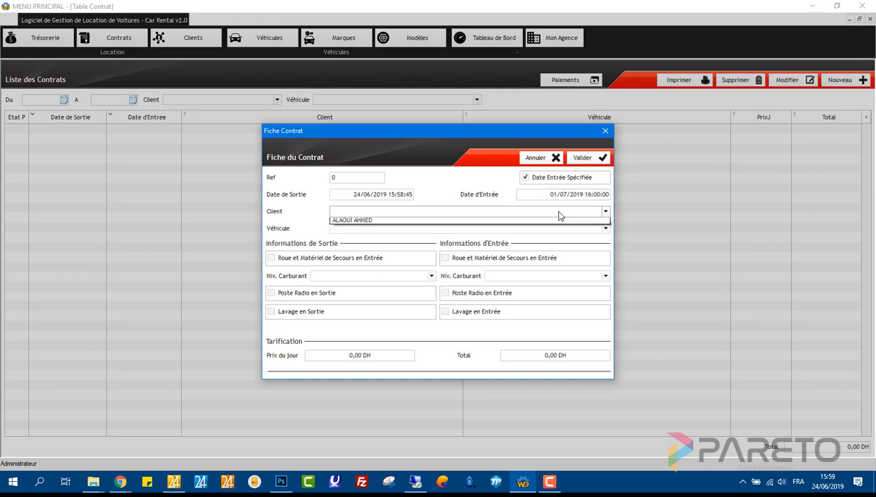
pyautogui.click(550, 220)
pyautogui.click(546, 229)
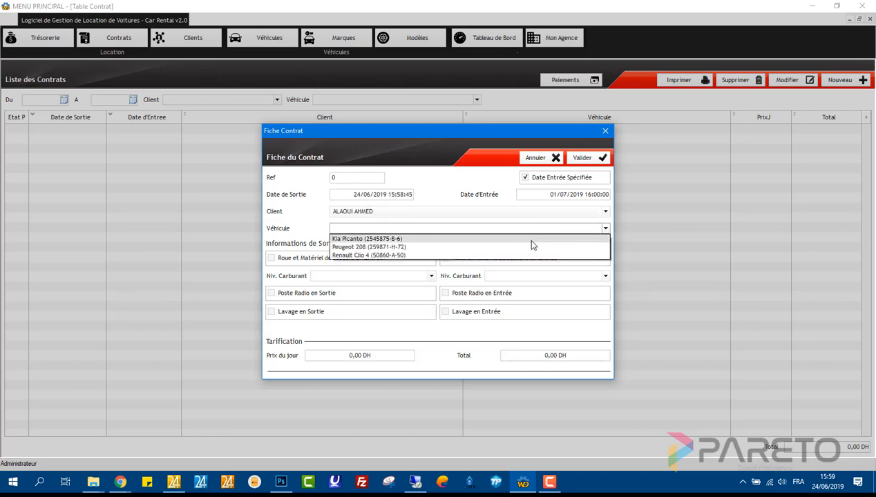
pyautogui.click(531, 239)
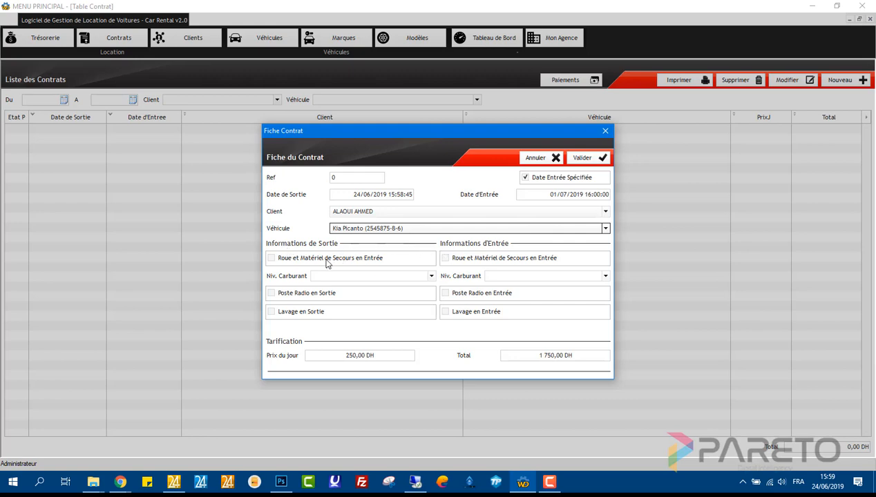
# - Record spare wheel, radio and 1/2 fuel level at departure, then validate the contract
pyautogui.click(327, 263)
pyautogui.click(339, 276)
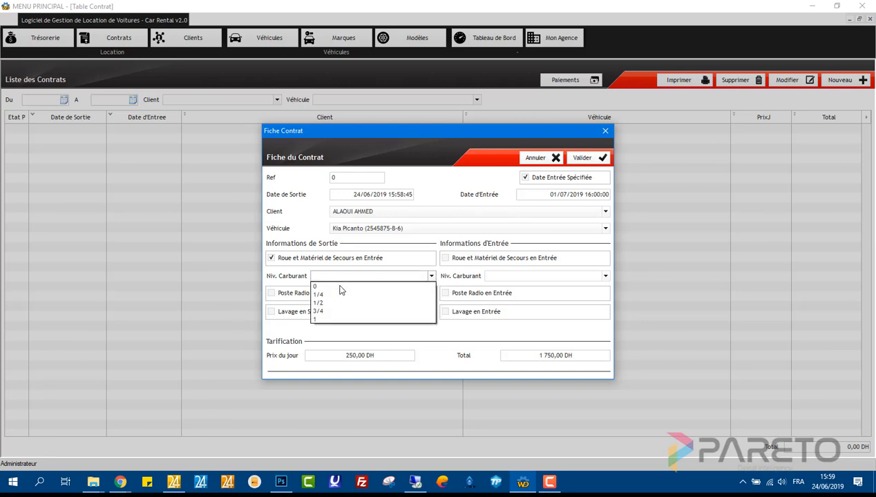
pyautogui.click(349, 302)
pyautogui.click(320, 294)
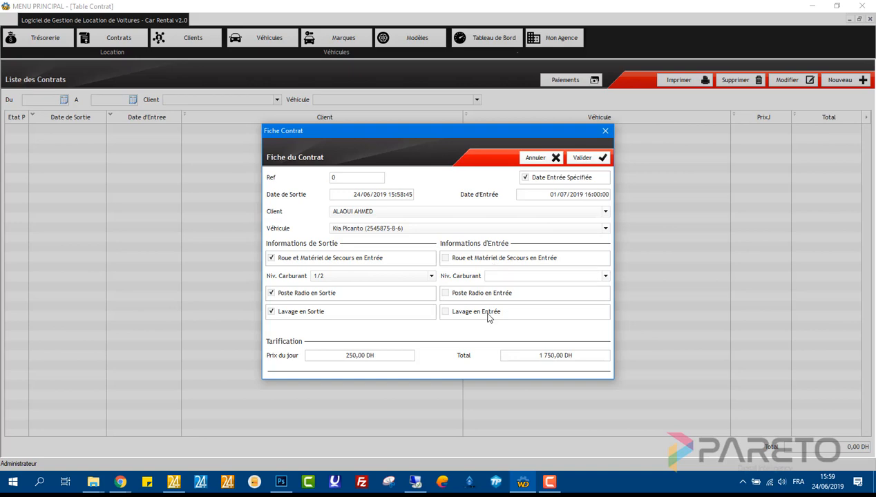
pyautogui.click(591, 159)
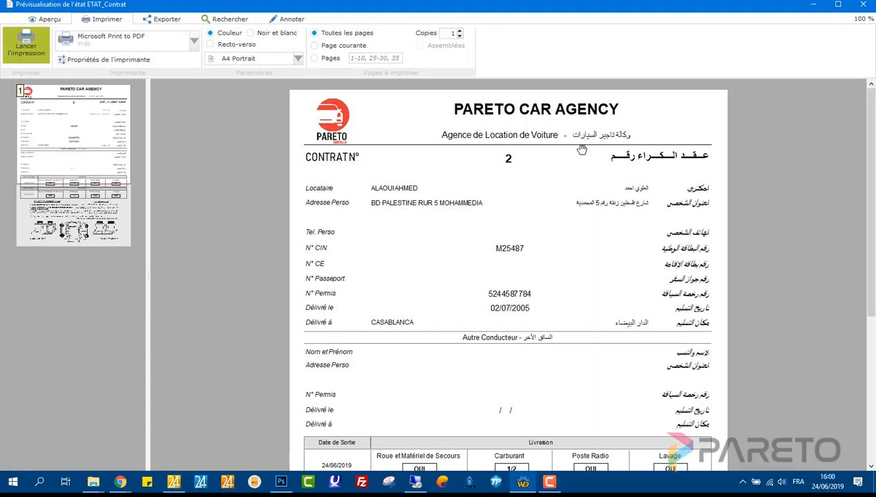
# - Review the Kia Picanto contract print preview, set it to 2 copies, and close it
pyautogui.scroll(-1, 592, 383)
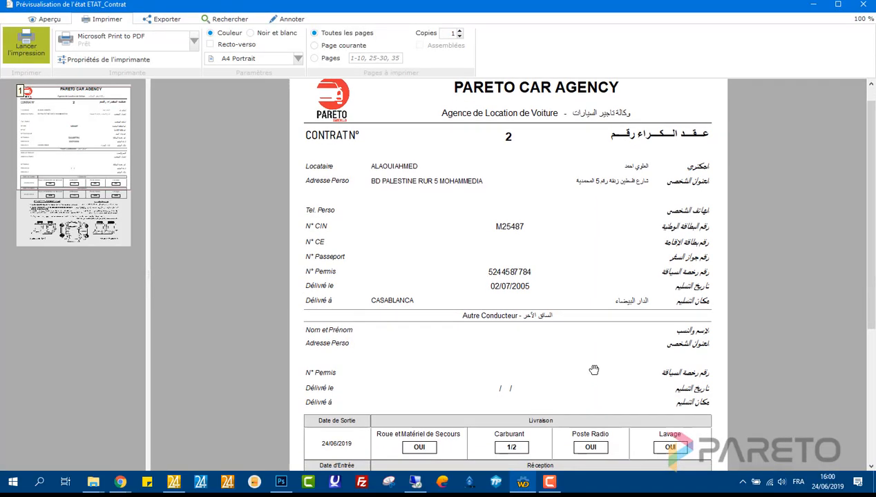
pyautogui.moveTo(595, 370); pyautogui.dragTo(596, 113)
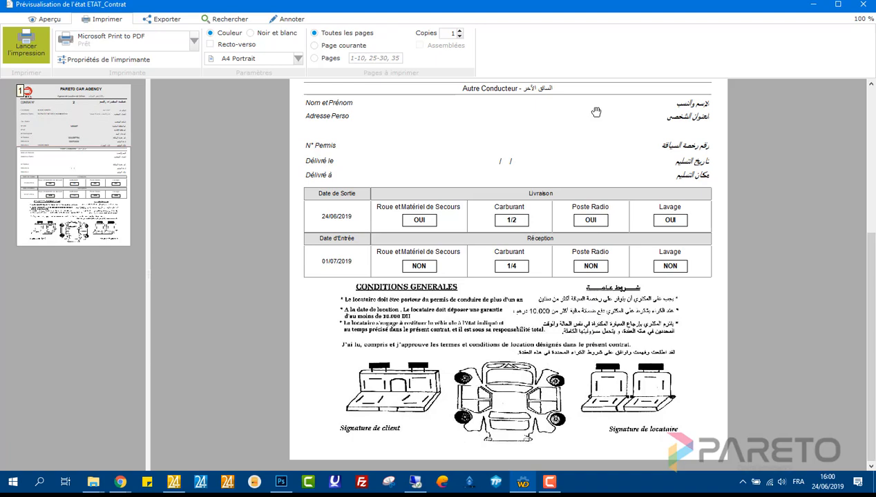
pyautogui.moveTo(596, 112); pyautogui.dragTo(563, 392)
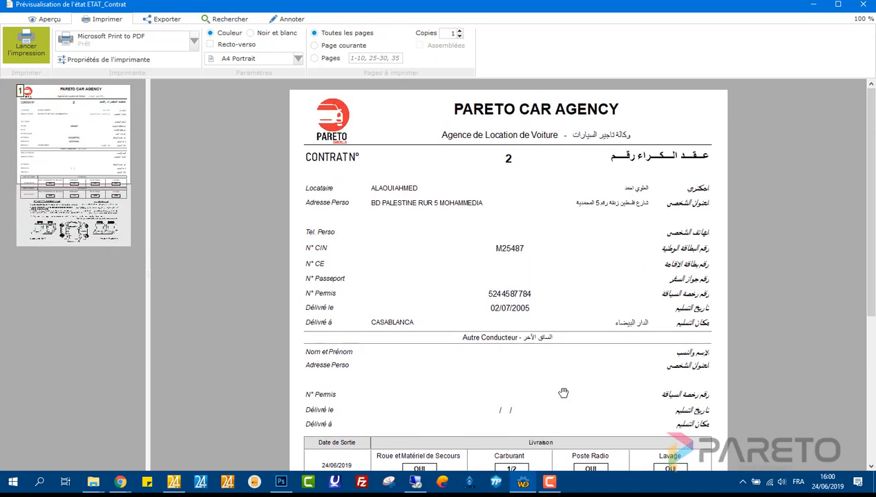
pyautogui.click(459, 30)
pyautogui.click(460, 30)
pyautogui.click(459, 36)
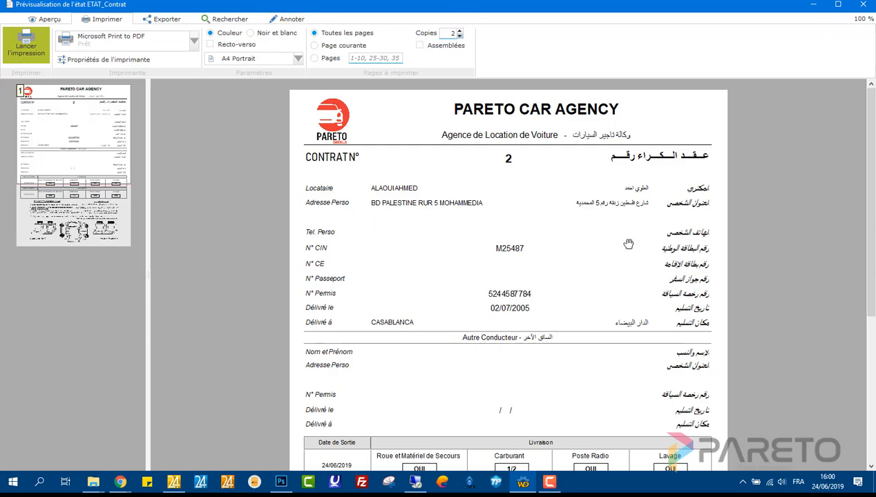
pyautogui.scroll(-5, 621, 319)
pyautogui.scroll(5, 626, 368)
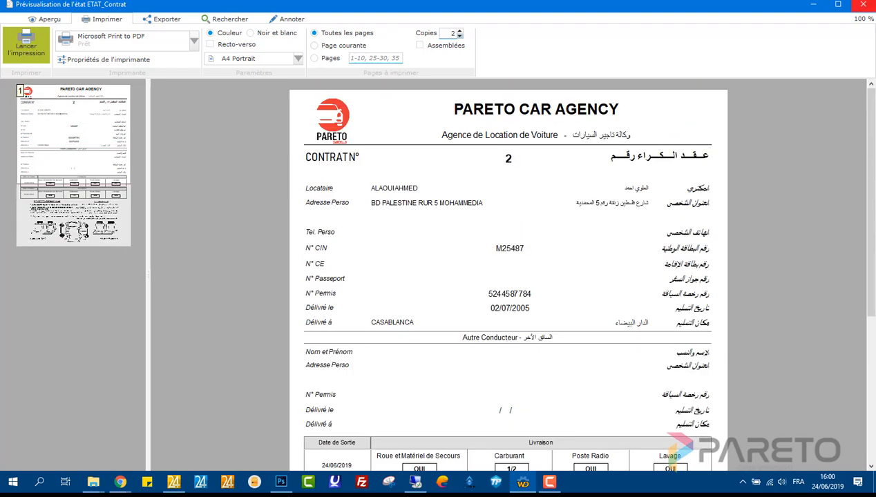
pyautogui.click(863, 4)
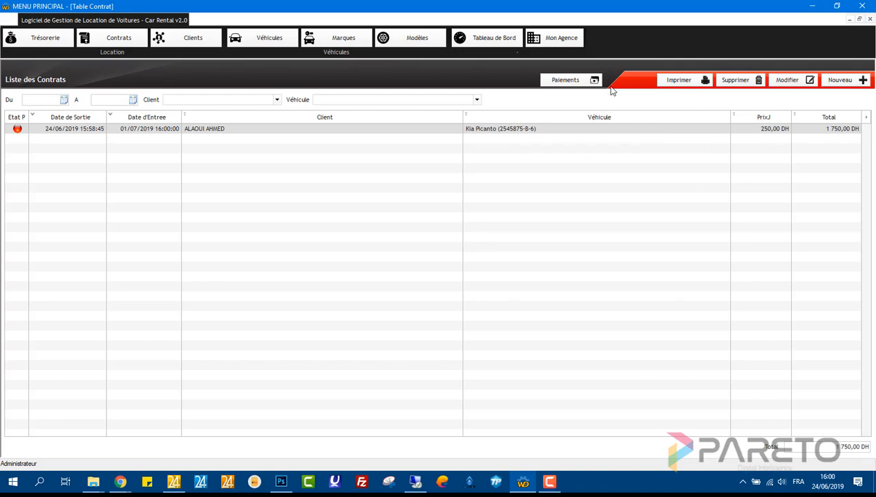
# - Record a 1 750,00 DH Chèque payment with cheque number and BANQUE POPULAIRE, then close the payments list
pyautogui.click(588, 82)
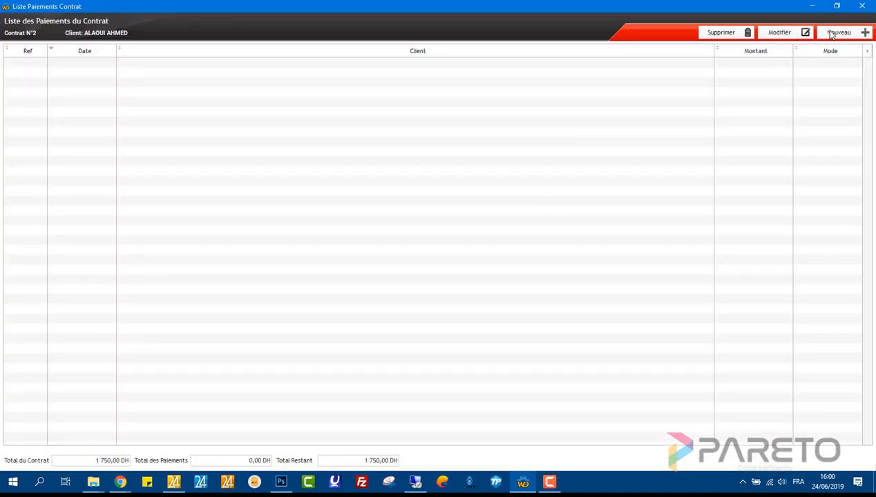
pyautogui.click(828, 32)
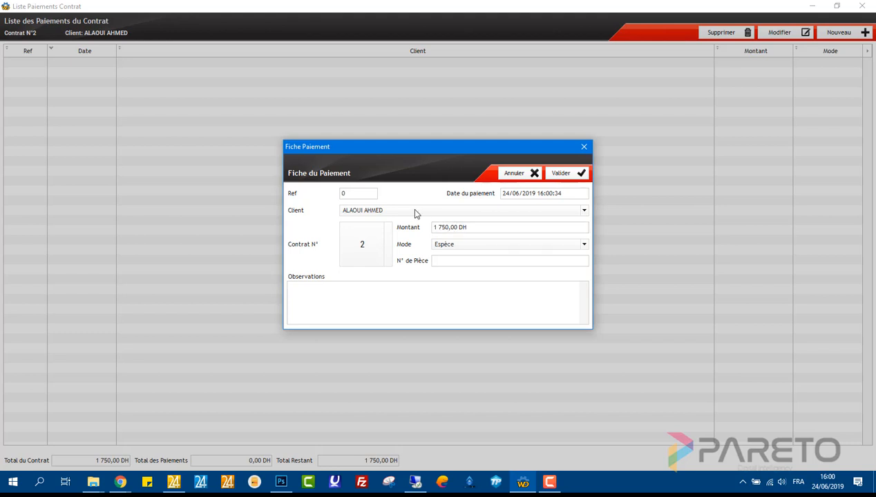
pyautogui.click(446, 245)
pyautogui.click(449, 263)
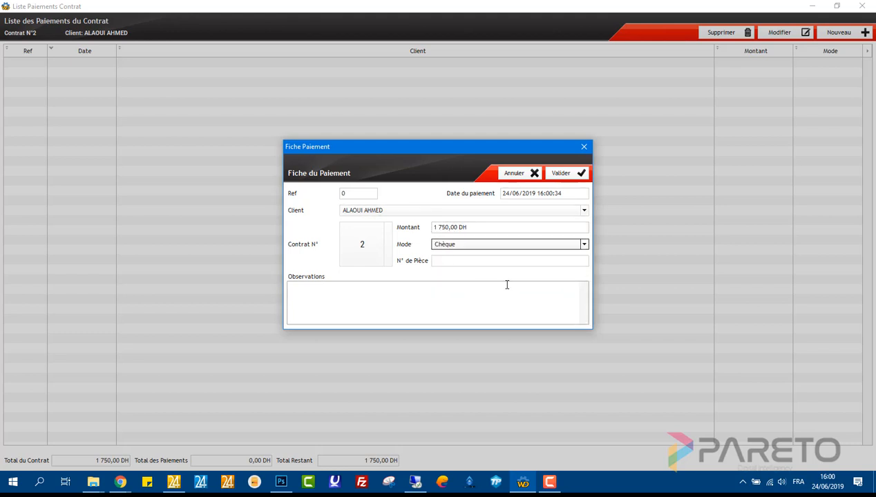
pyautogui.click(495, 261)
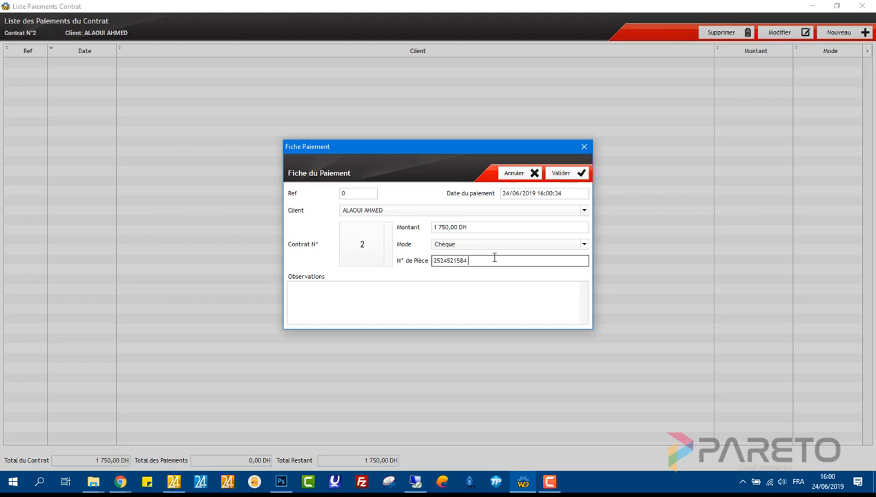
pyautogui.click(449, 293)
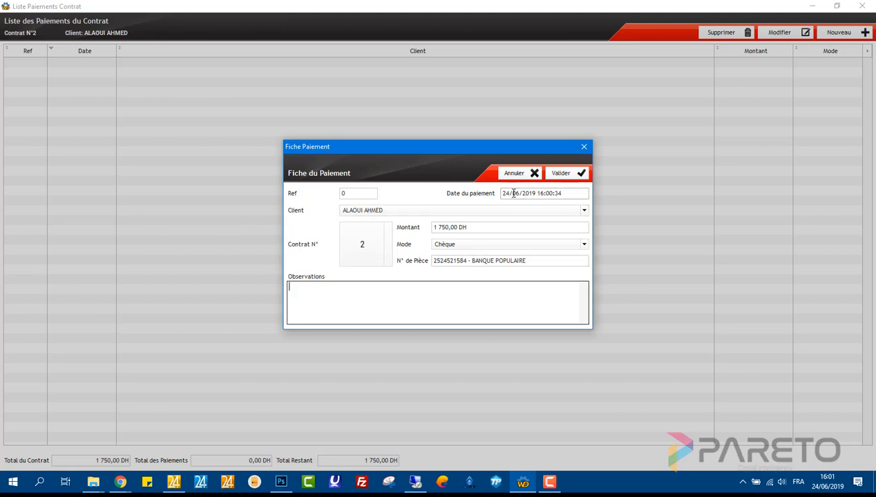
pyautogui.click(563, 177)
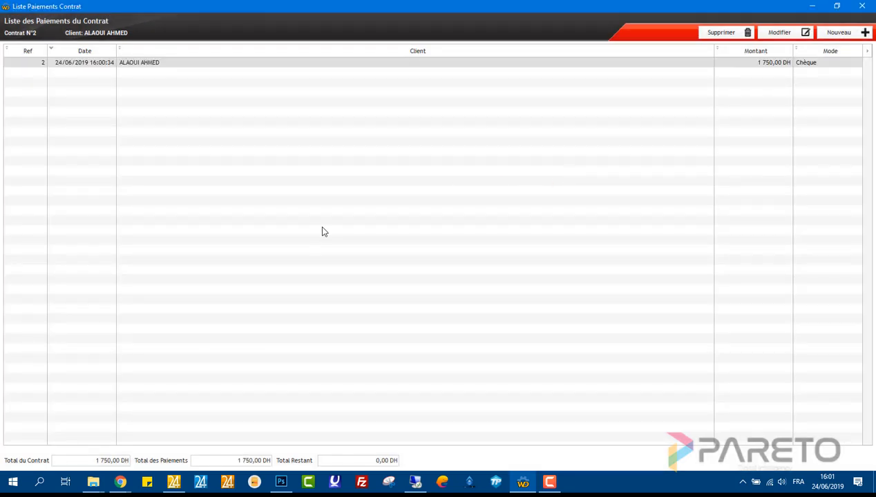
pyautogui.click(863, 6)
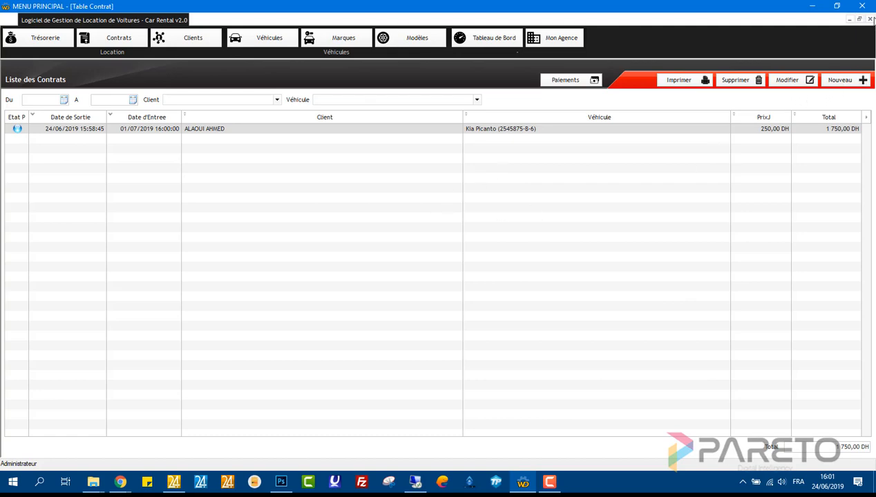
# - Go from the contracts list to the dashboard and open the Trésorerie journal
pyautogui.click(870, 19)
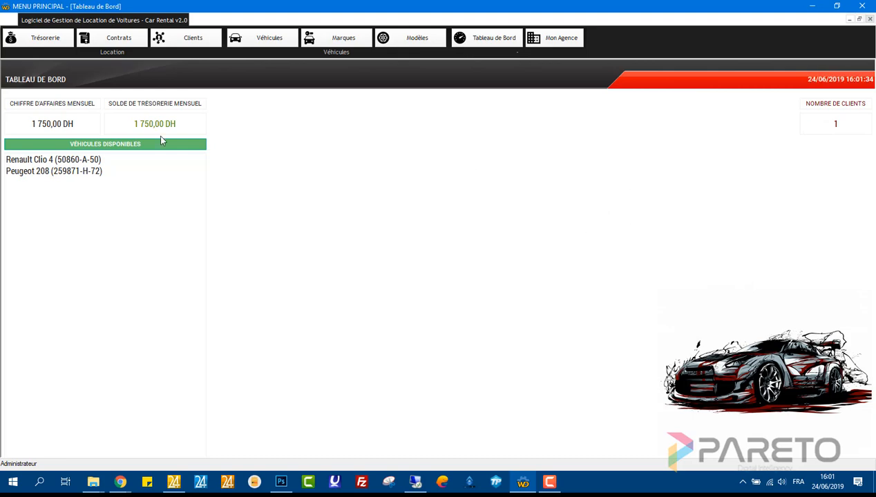
pyautogui.click(43, 42)
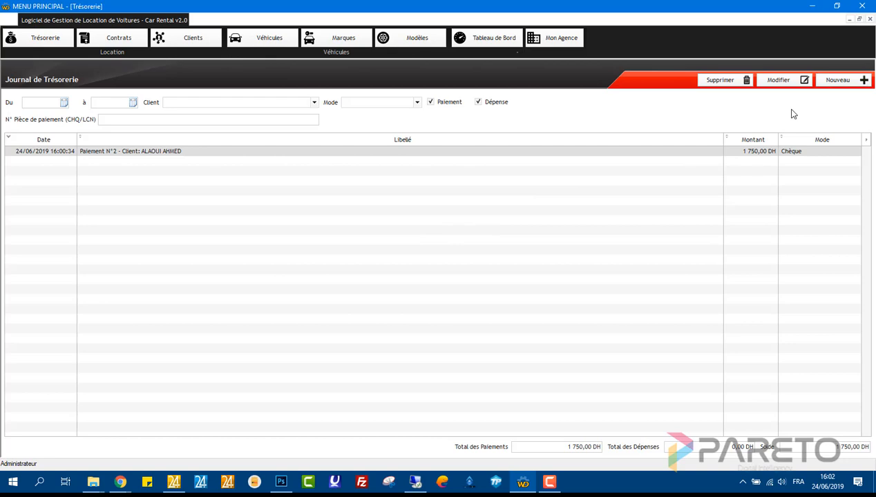
# - Add a Dépense entry: Motif 'FEMME DE MÉNAGE', Montant 250, Mode Espèce
pyautogui.click(838, 80)
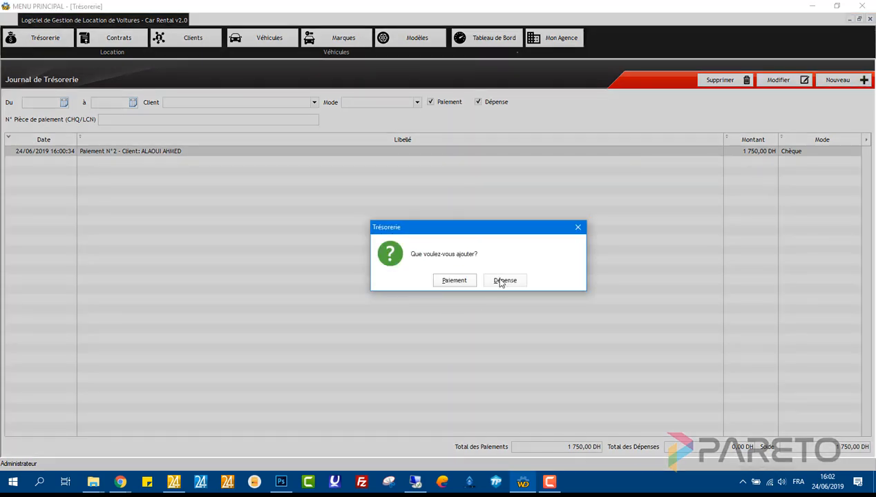
pyautogui.click(503, 281)
pyautogui.click(412, 242)
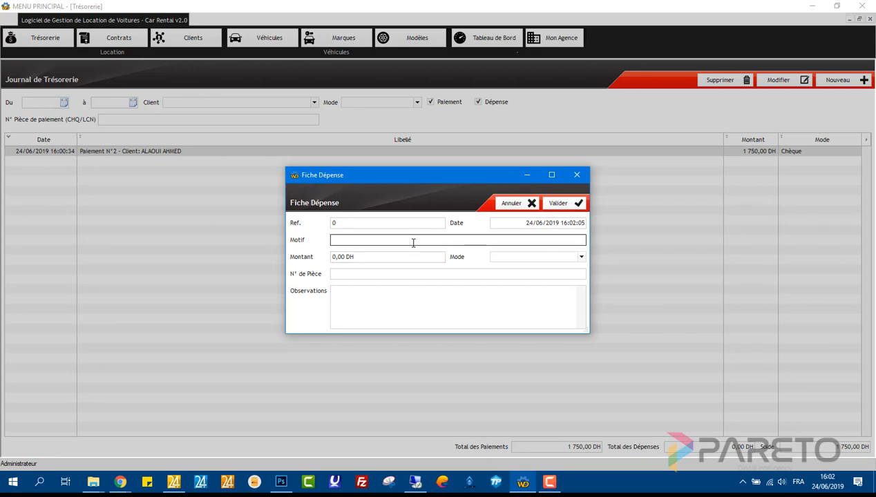
pyautogui.write('FEMME DE MÉNAGE')
pyautogui.click(407, 255)
pyautogui.write('250')
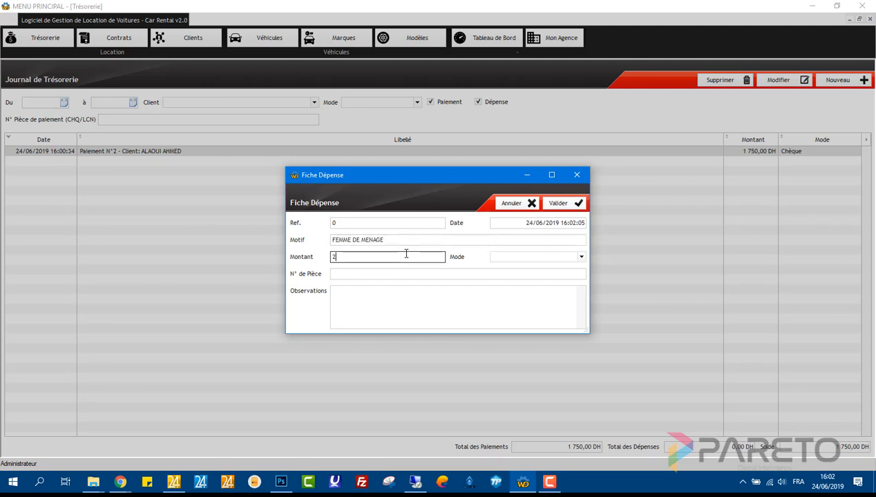
pyautogui.click(532, 257)
pyautogui.click(524, 268)
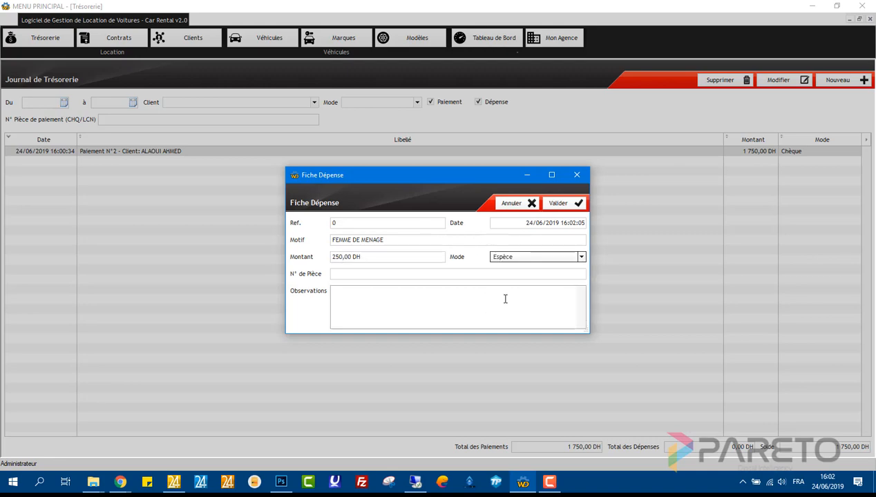
pyautogui.click(557, 203)
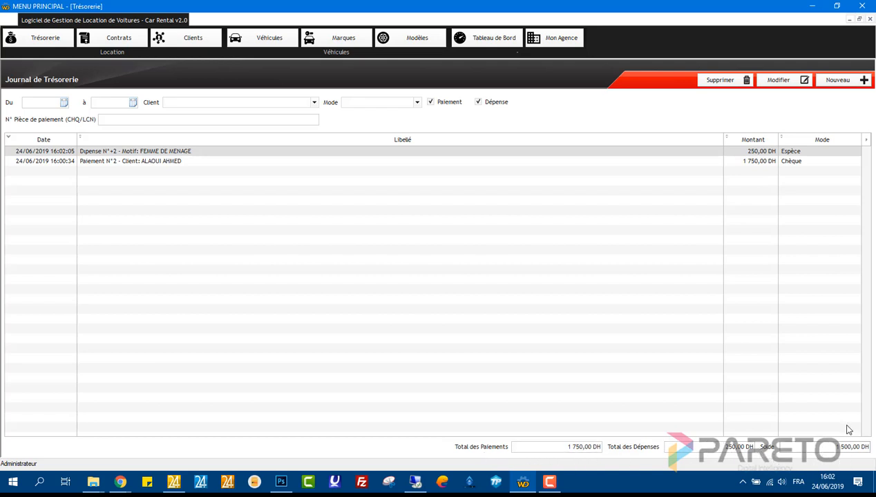
# - Close the Trésorerie journal to return to the Tableau de Bord dashboard
pyautogui.click(870, 20)
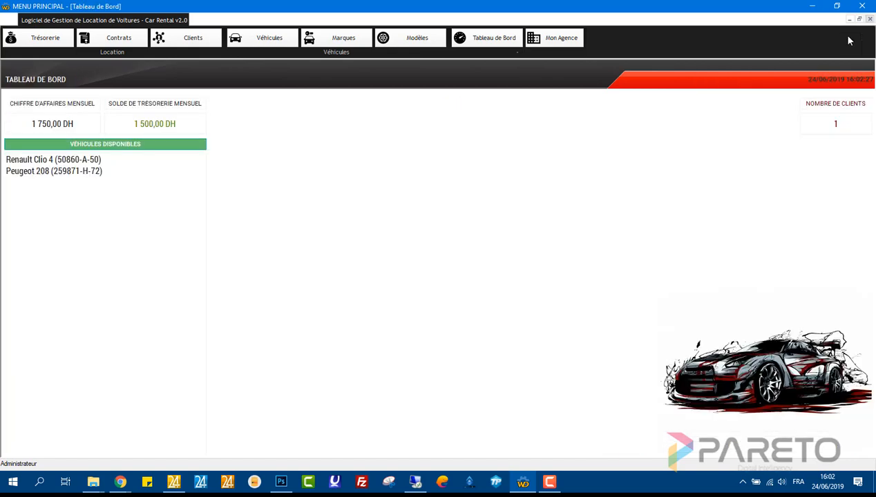